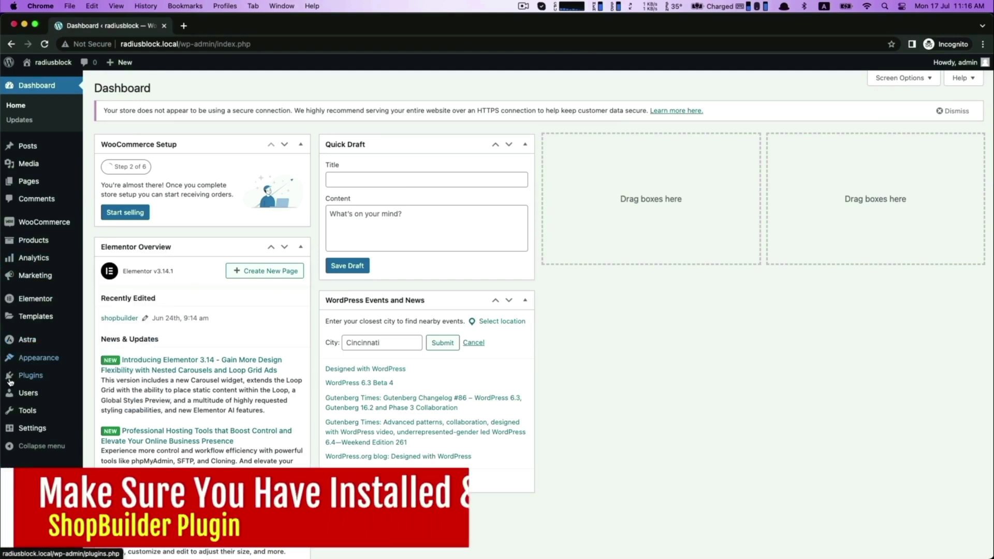
# Search the WordPress plugin directory for 'shopb'.
pyautogui.moveTo(11, 381)
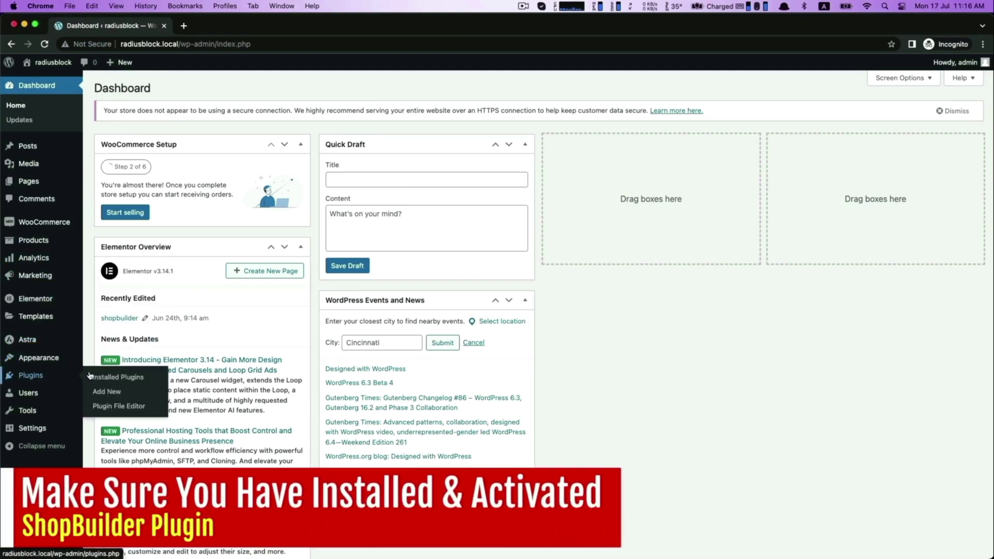
pyautogui.click(113, 393)
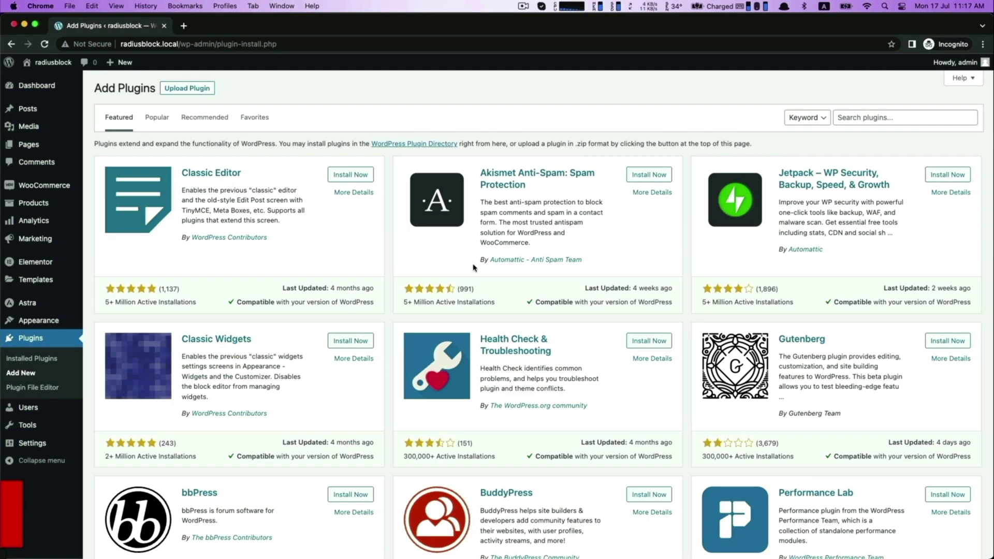
pyautogui.click(904, 117)
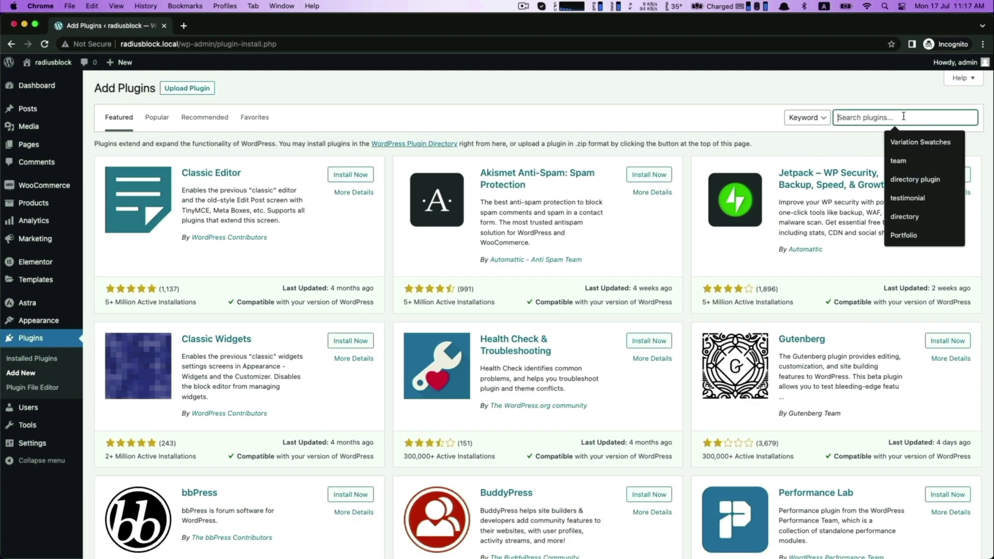
pyautogui.write('shopbuilder')
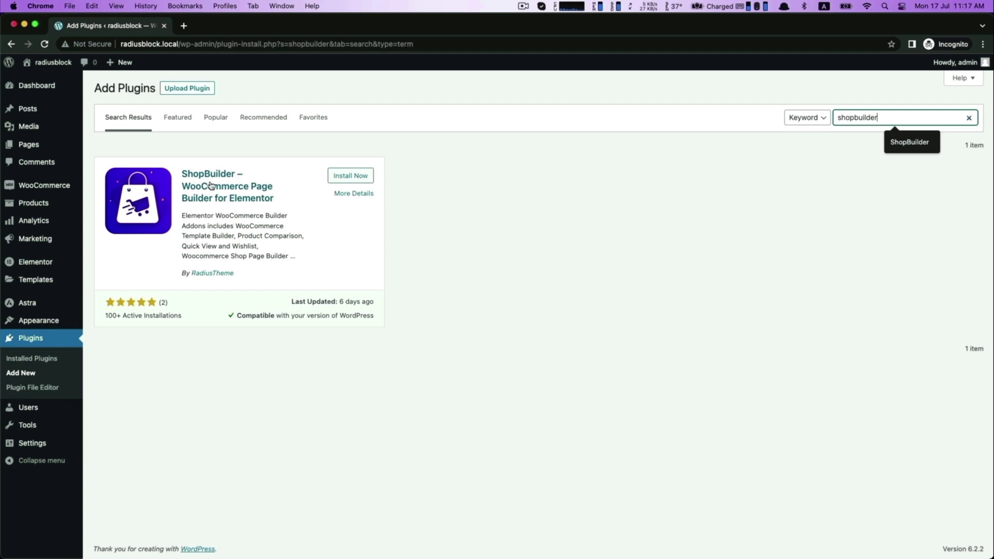
# Install and activate the ShopBuilder plugin by RadiusTheme.
pyautogui.moveTo(180, 274); pyautogui.dragTo(234, 278)
pyautogui.click(234, 299)
pyautogui.click(344, 177)
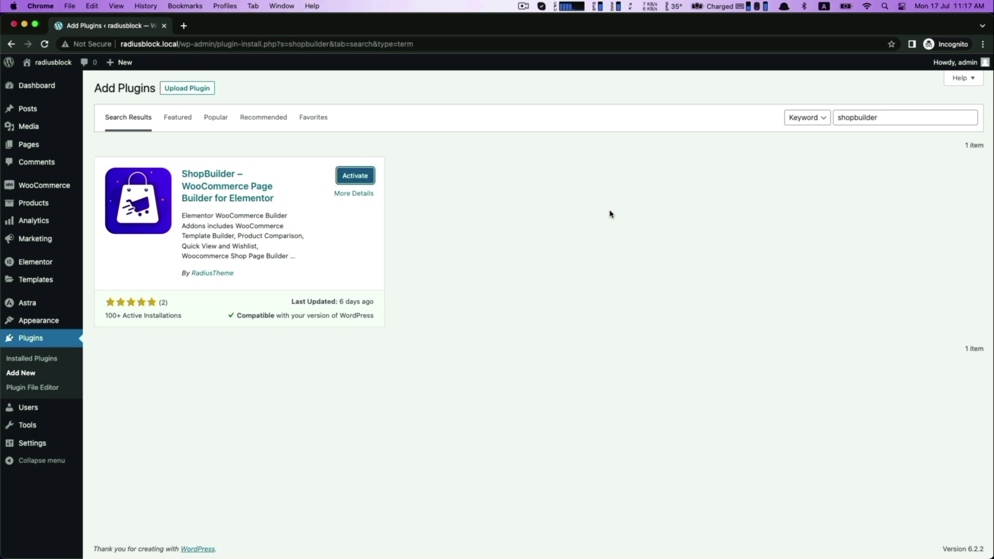
pyautogui.click(358, 181)
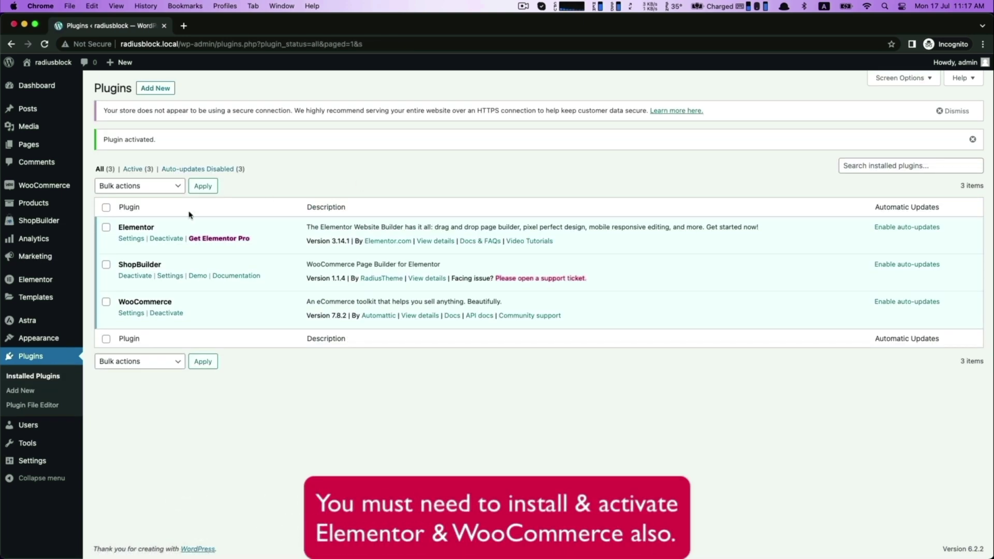
# Highlight Elementor and WooCommerce as active entries on the Installed Plugins list.
pyautogui.moveTo(119, 228); pyautogui.dragTo(183, 231)
pyautogui.click(159, 286)
pyautogui.moveTo(119, 300); pyautogui.dragTo(173, 302)
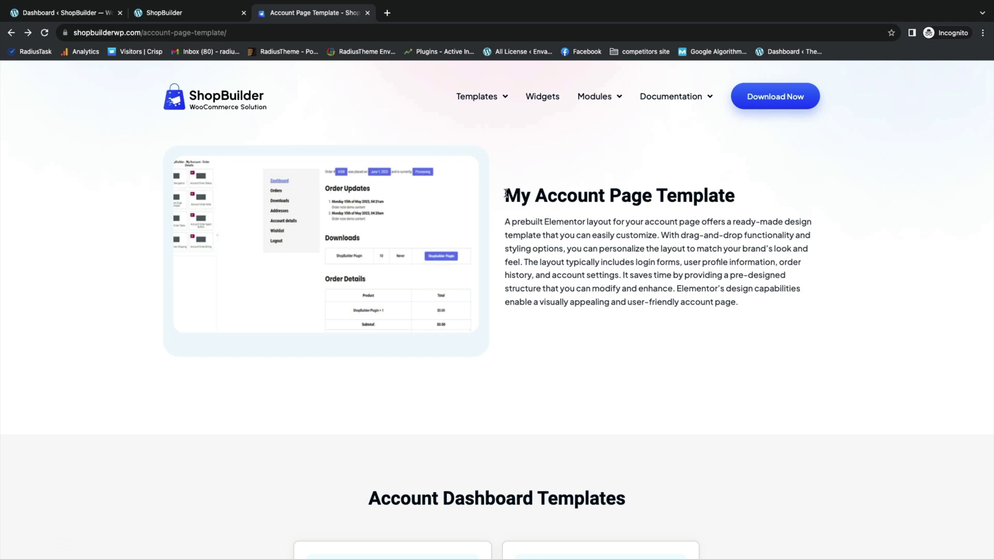
pyautogui.moveTo(505, 194); pyautogui.dragTo(745, 202)
pyautogui.scroll(-1, 710, 210)
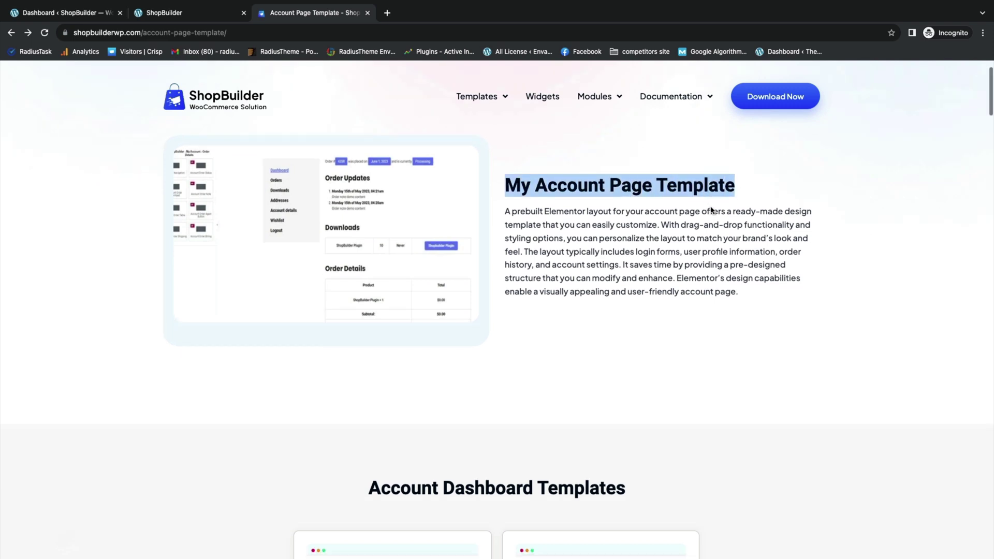
pyautogui.click(710, 209)
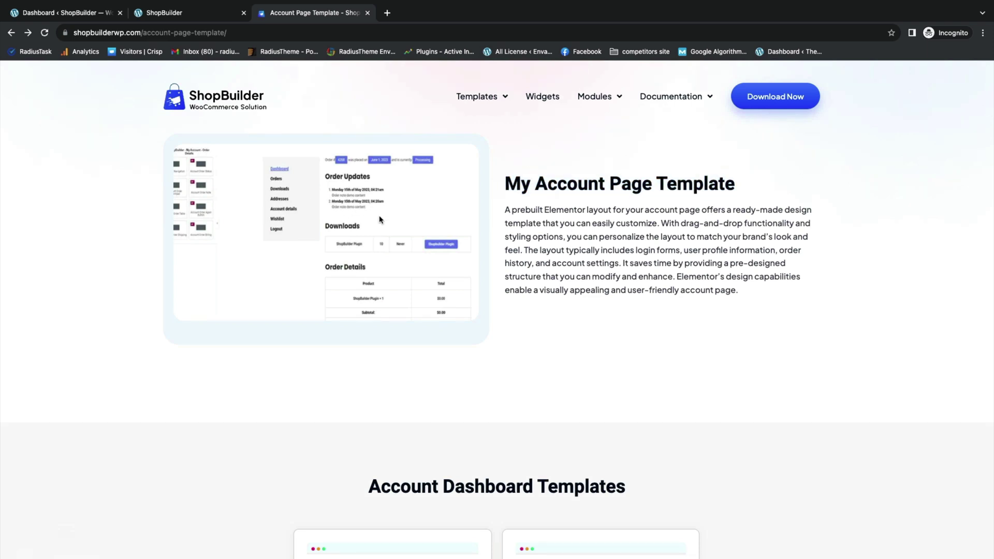
pyautogui.scroll(-5, 380, 220)
pyautogui.moveTo(370, 221); pyautogui.dragTo(539, 224)
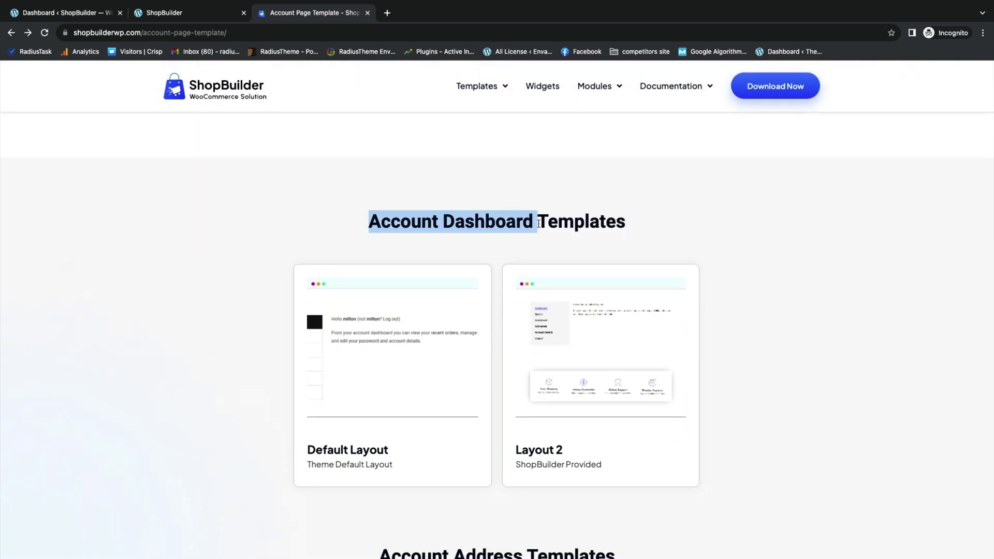
pyautogui.scroll(-7, 539, 223)
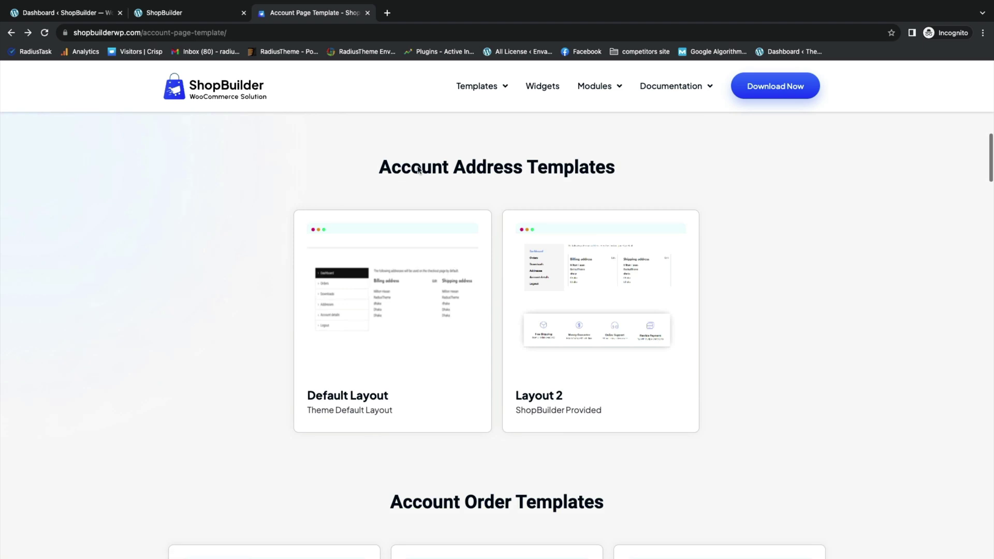
pyautogui.scroll(-6, 507, 176)
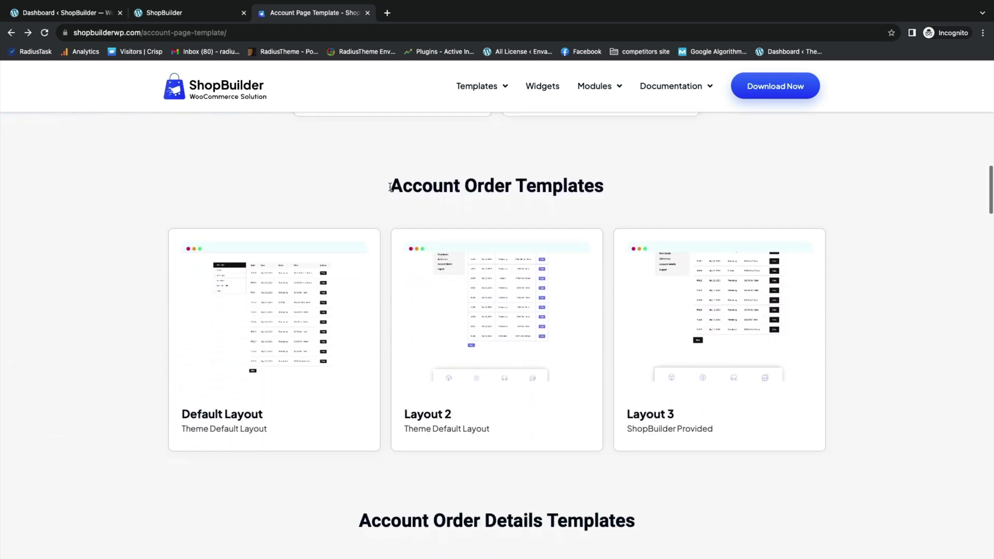
pyautogui.moveTo(391, 185); pyautogui.dragTo(517, 190)
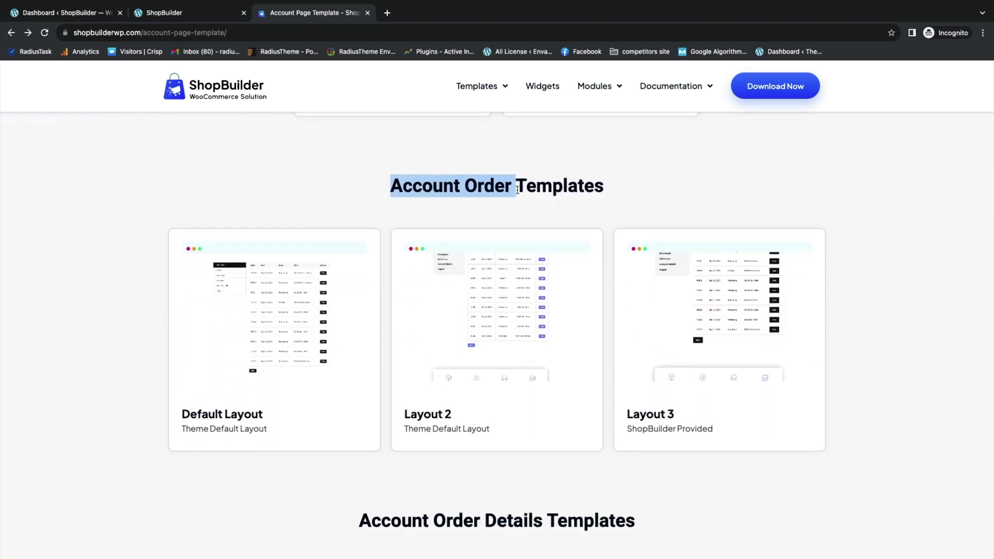
pyautogui.scroll(-6, 516, 189)
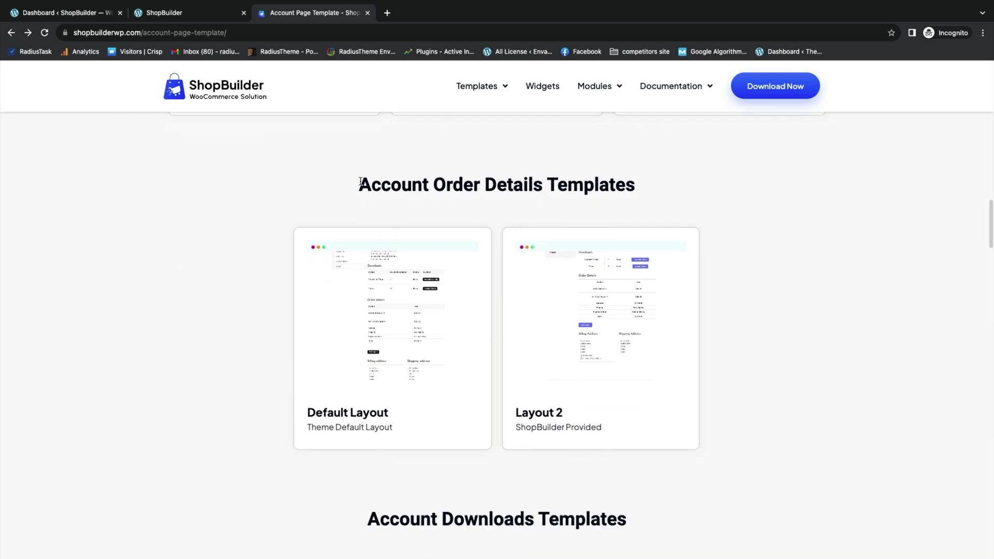
pyautogui.moveTo(361, 183); pyautogui.dragTo(540, 184)
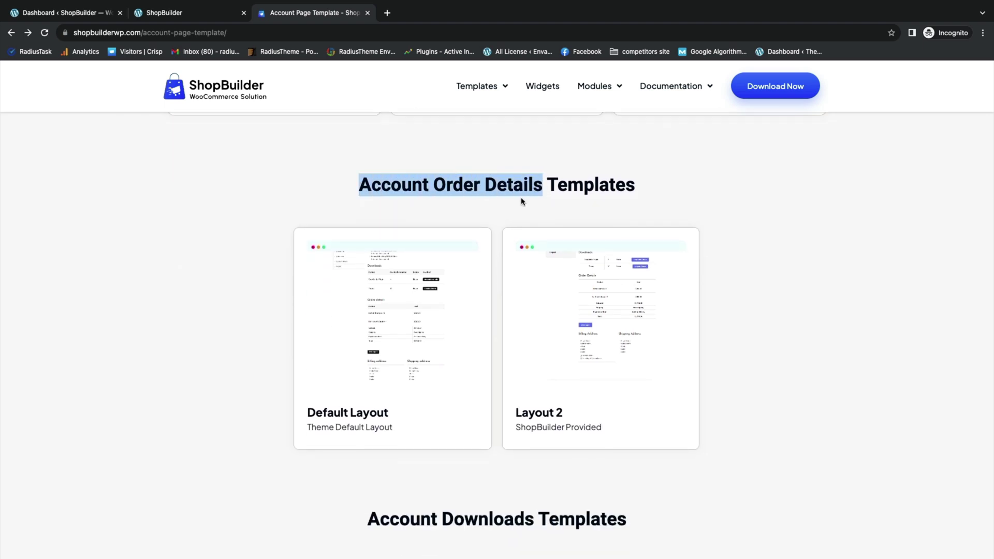
pyautogui.scroll(-5, 521, 201)
pyautogui.moveTo(368, 237); pyautogui.dragTo(543, 243)
pyautogui.scroll(-5, 544, 245)
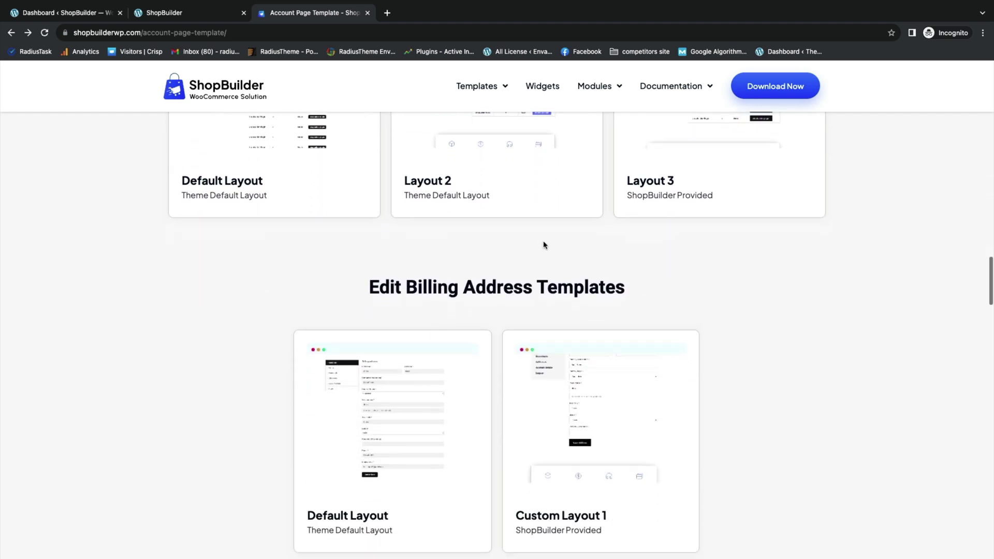
pyautogui.scroll(-1, 544, 245)
pyautogui.moveTo(369, 228); pyautogui.dragTo(540, 233)
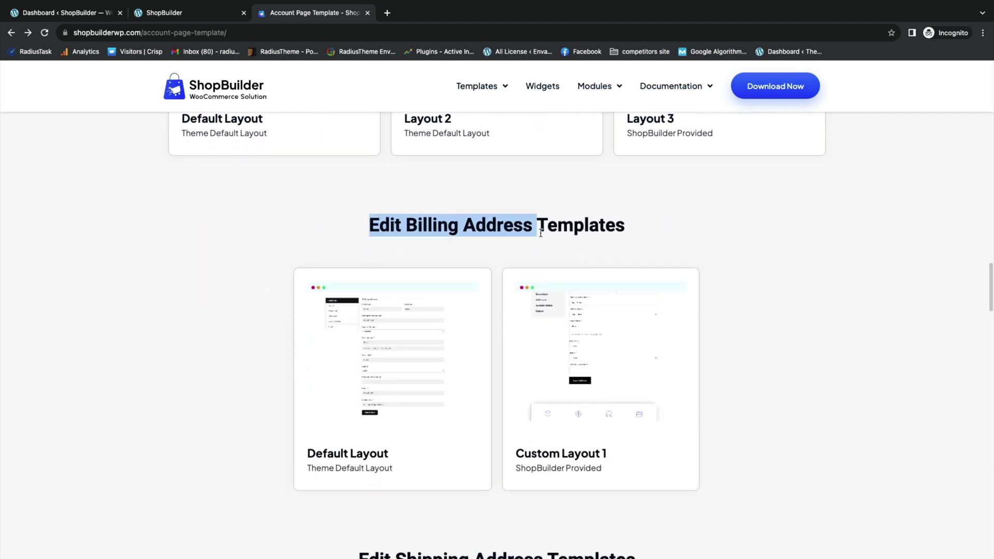
pyautogui.scroll(-6, 541, 233)
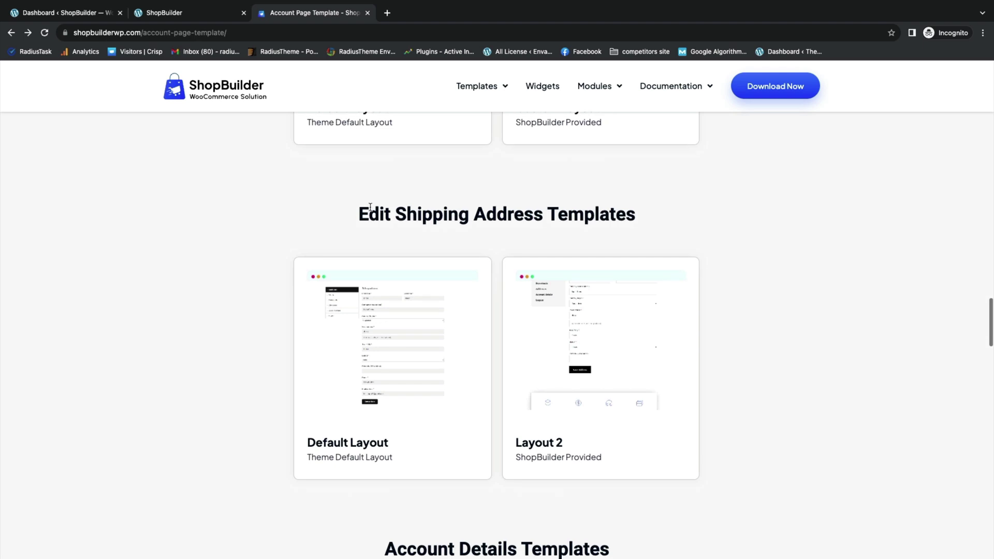
pyautogui.moveTo(358, 215); pyautogui.dragTo(552, 217)
pyautogui.scroll(-7, 552, 217)
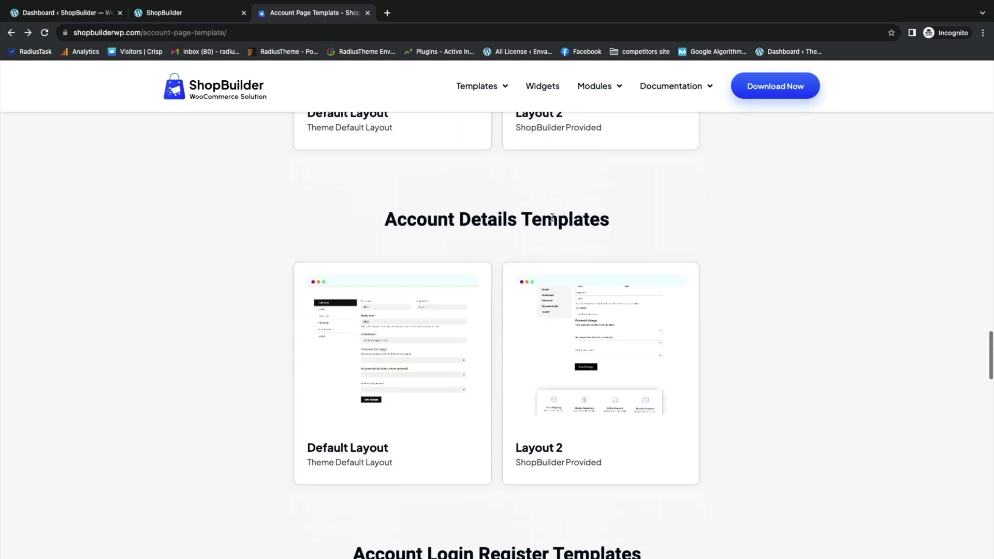
pyautogui.moveTo(385, 151); pyautogui.dragTo(561, 158)
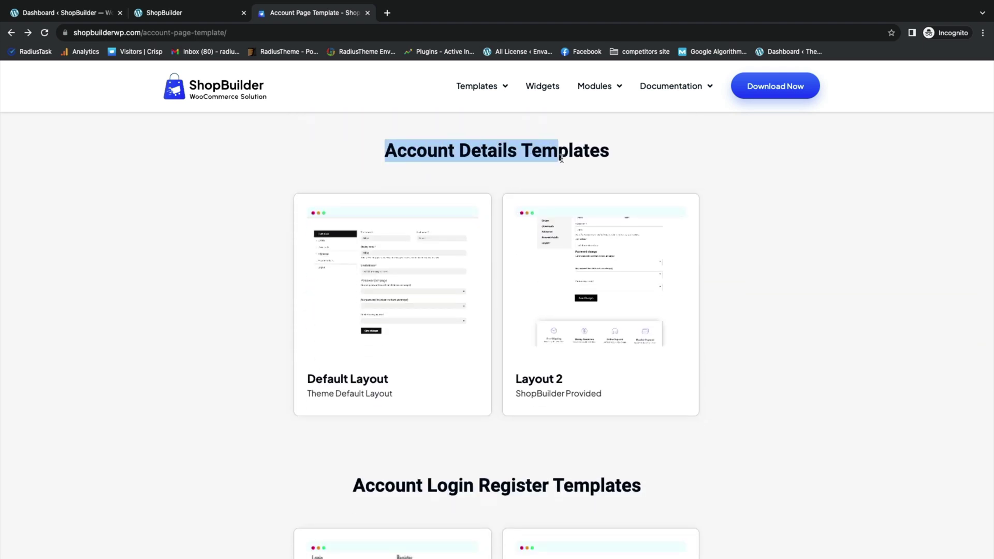
pyautogui.scroll(-5, 562, 158)
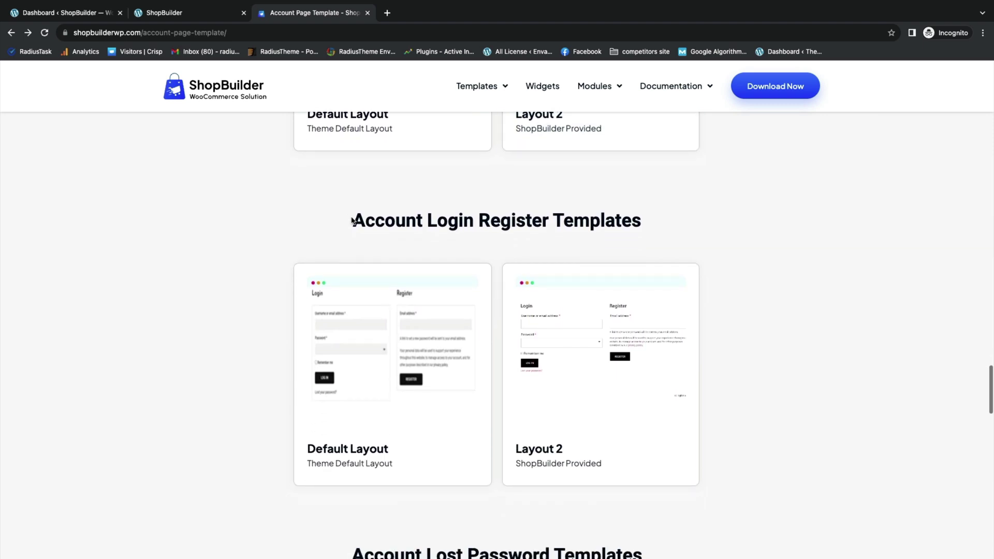
pyautogui.moveTo(353, 220); pyautogui.dragTo(614, 219)
pyautogui.scroll(-6, 614, 220)
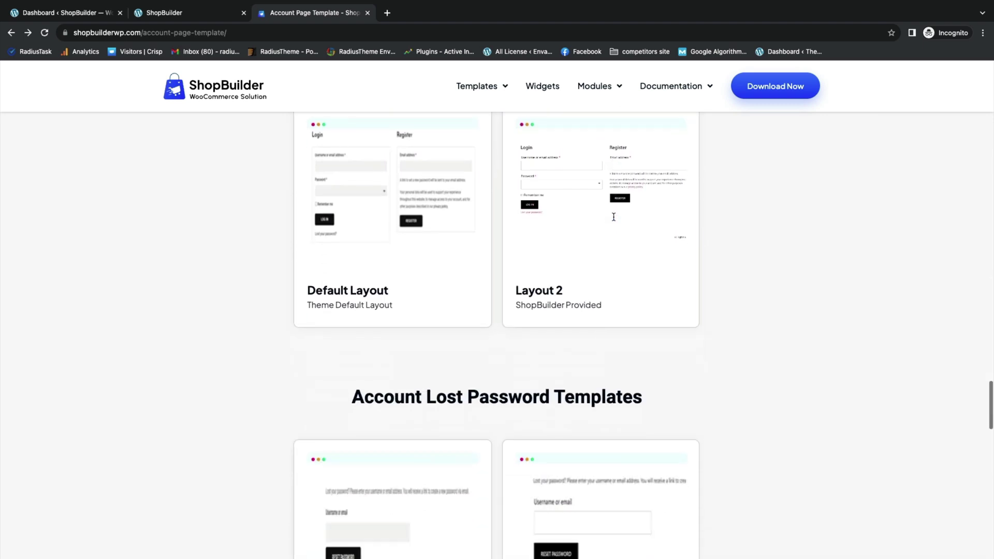
pyautogui.scroll(-1, 614, 220)
pyautogui.moveTo(353, 189); pyautogui.dragTo(616, 194)
pyautogui.scroll(-1, 616, 195)
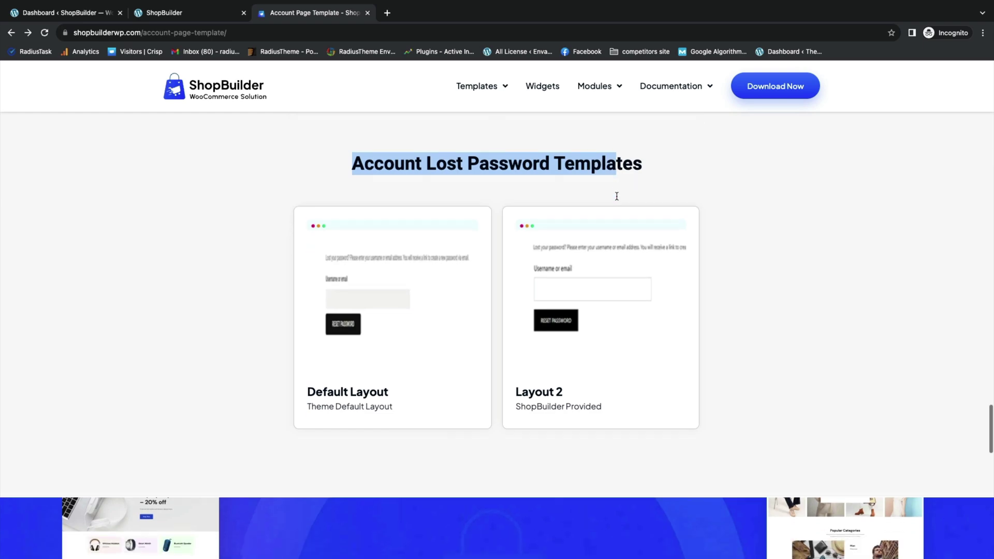
pyautogui.scroll(-1, 616, 196)
pyautogui.scroll(6, 616, 197)
pyautogui.scroll(-5, 617, 200)
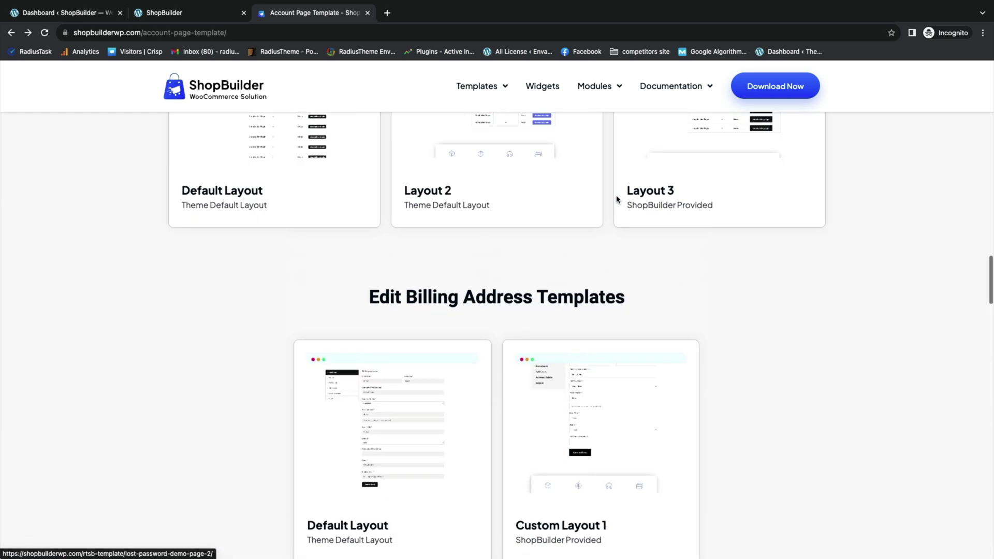
pyautogui.hotkey('ctrl', '1')
# Open ShopBuilder Settings and view the Order Received and My Account widget lists.
pyautogui.moveTo(78, 284)
pyautogui.click(111, 299)
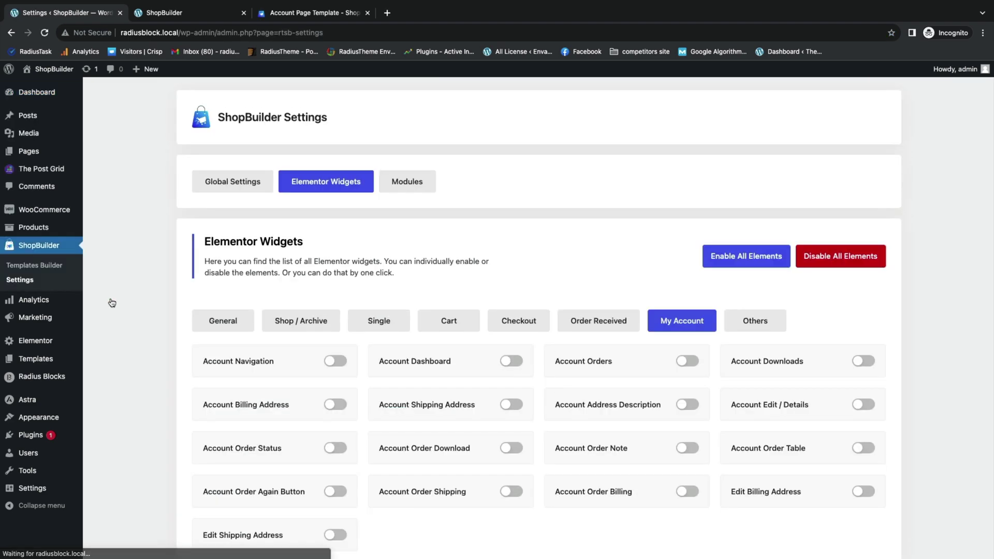
pyautogui.click(599, 321)
pyautogui.click(671, 322)
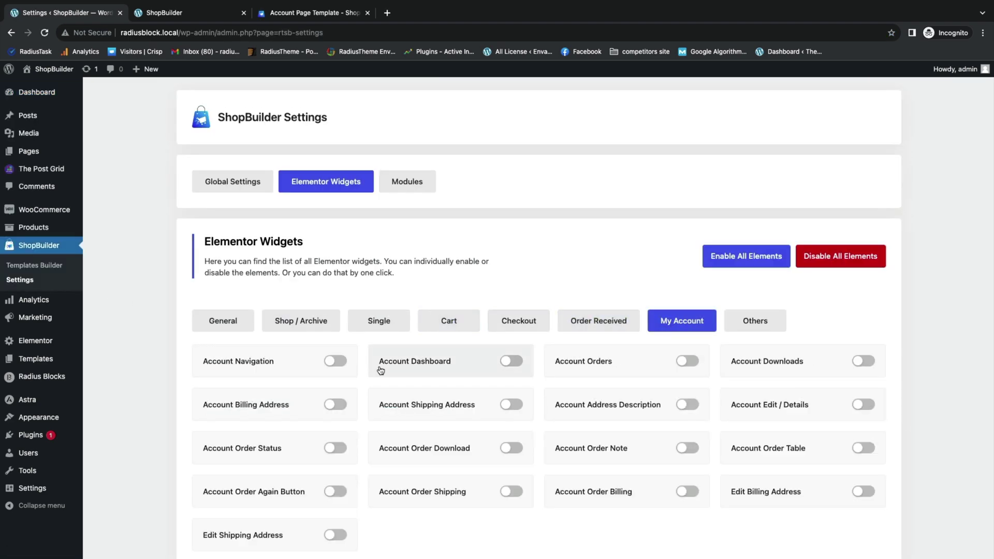
# Enable all Elementor widgets and bring up the Templates Builder list.
pyautogui.click(741, 259)
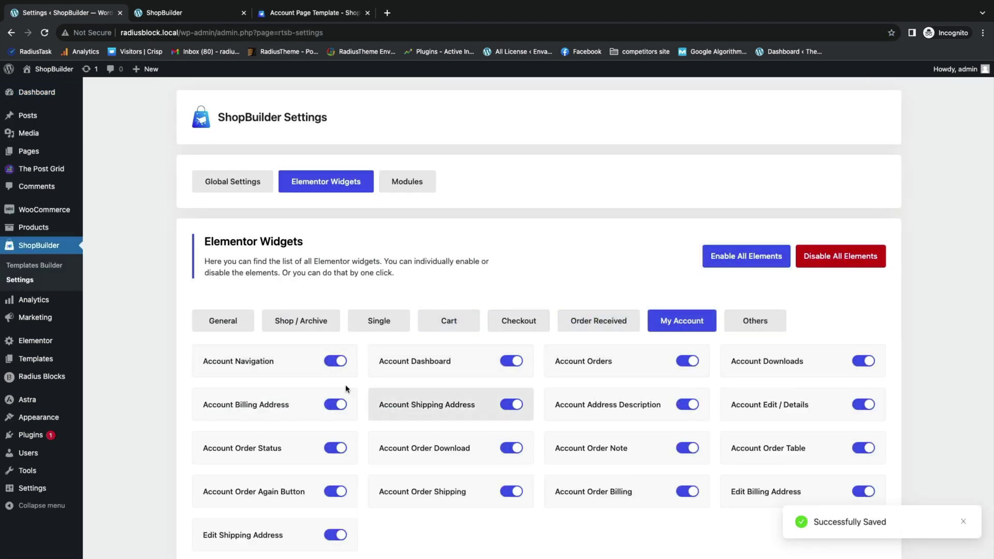
pyautogui.scroll(-2, 535, 414)
pyautogui.scroll(2, 522, 402)
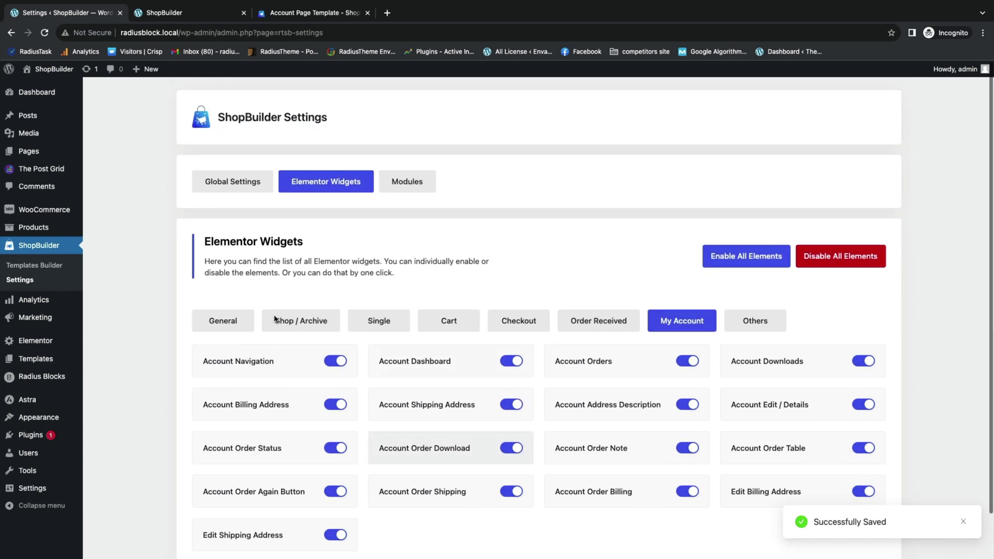
pyautogui.click(41, 266)
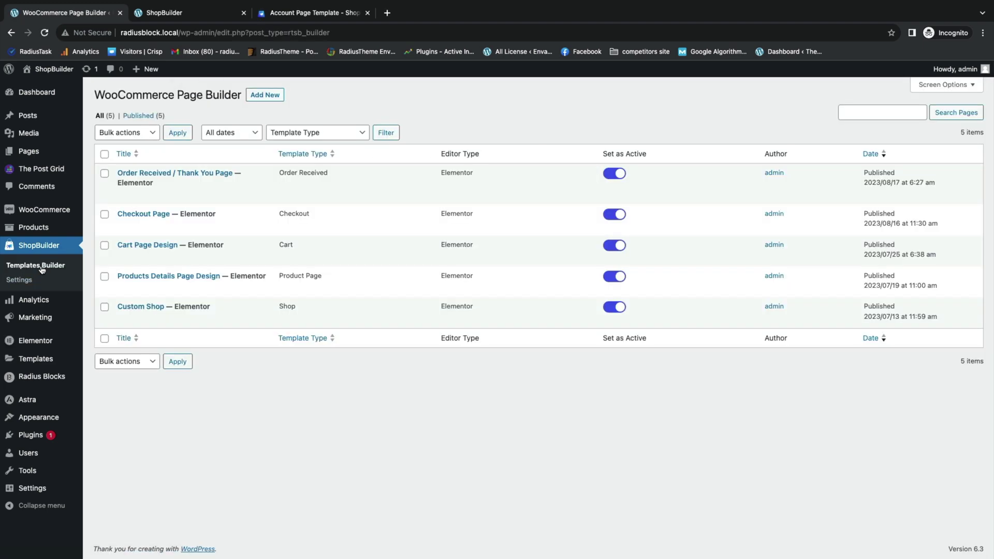
# Save an active 'Account Dashboard' template, type My Account - Dashboard, using the View 2 design.
pyautogui.click(254, 94)
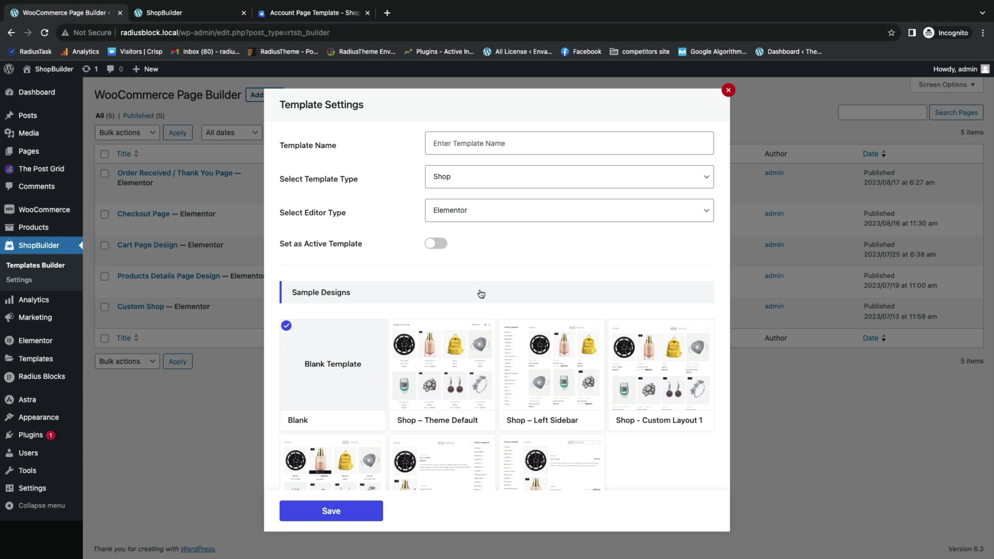
pyautogui.click(464, 143)
pyautogui.write('Account Dashboard')
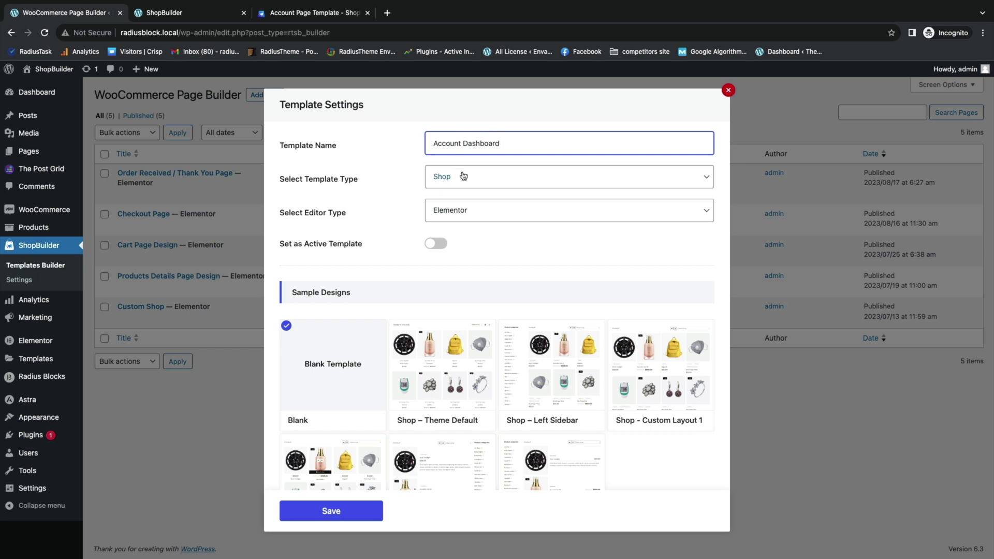
pyautogui.click(463, 177)
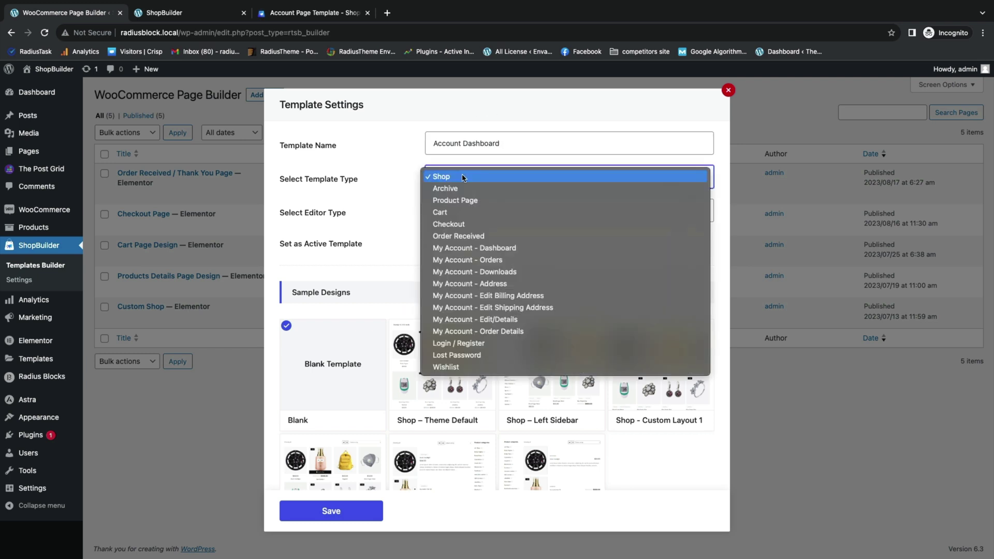
pyautogui.click(464, 248)
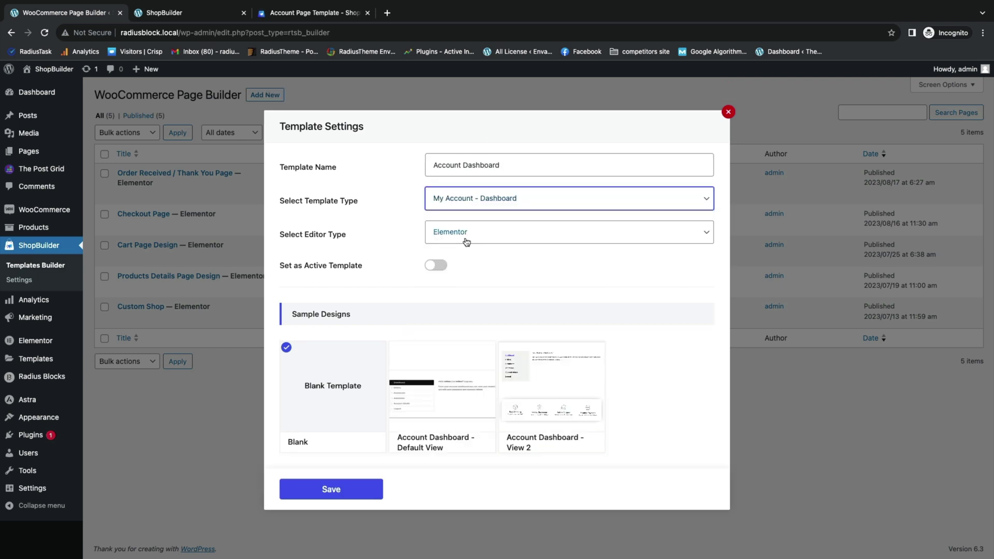
pyautogui.click(435, 265)
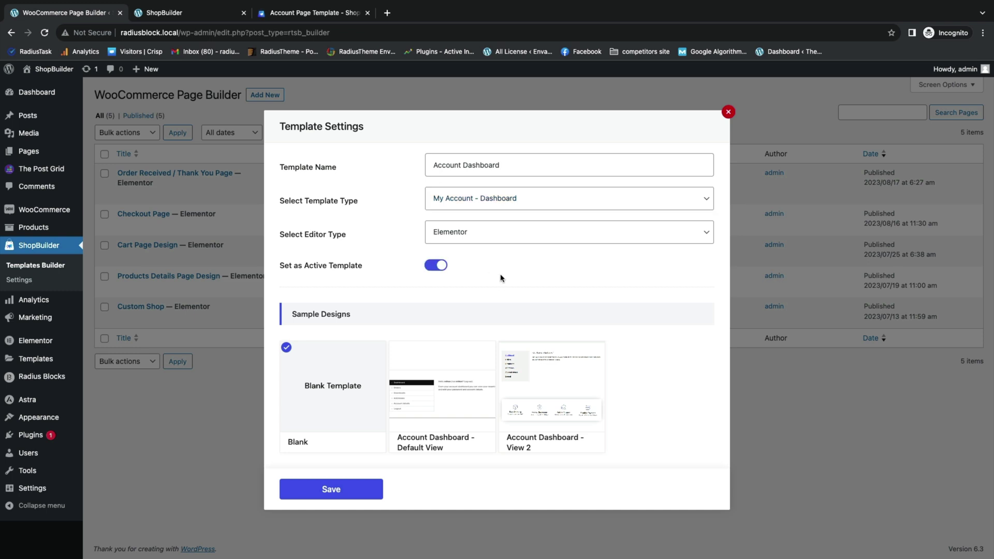
pyautogui.moveTo(538, 372)
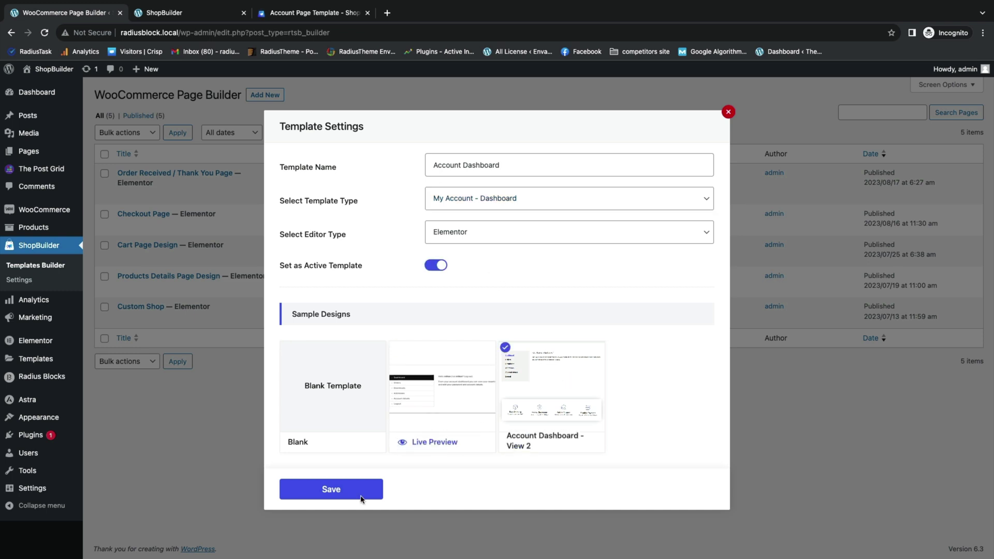
pyautogui.click(335, 489)
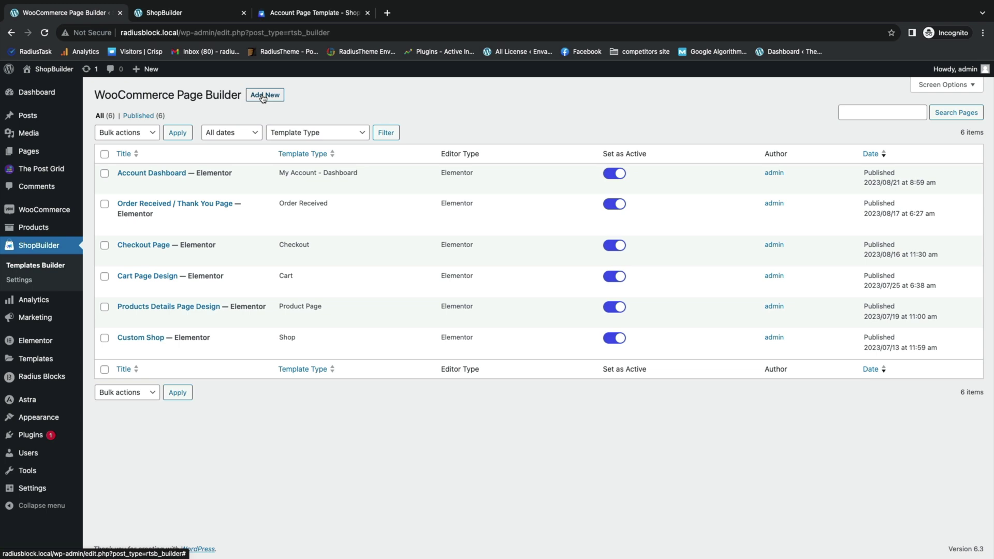
# Save an active 'Account Orders' template of type My Account - Orders with Order - Default View.
pyautogui.click(263, 99)
pyautogui.click(518, 142)
pyautogui.write('Account Orders')
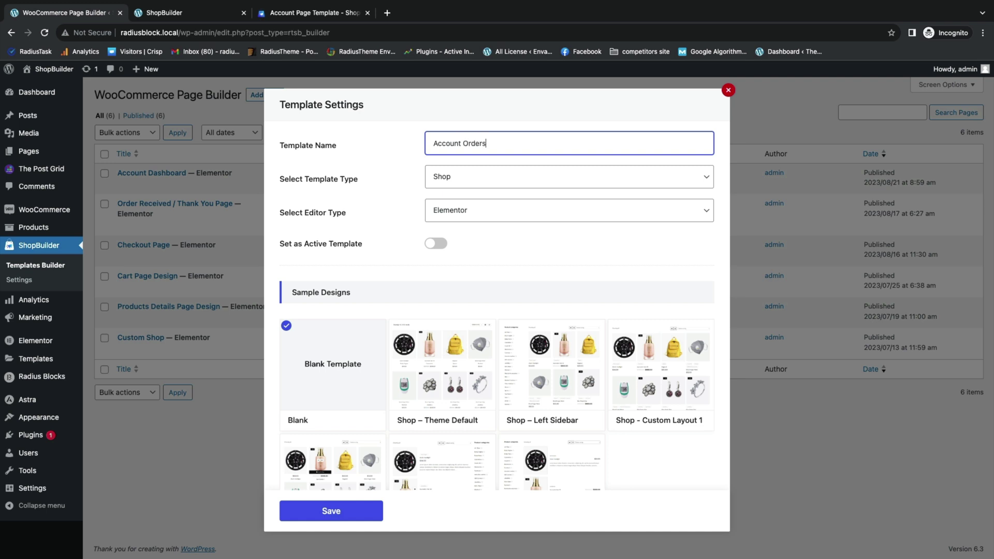
pyautogui.click(457, 174)
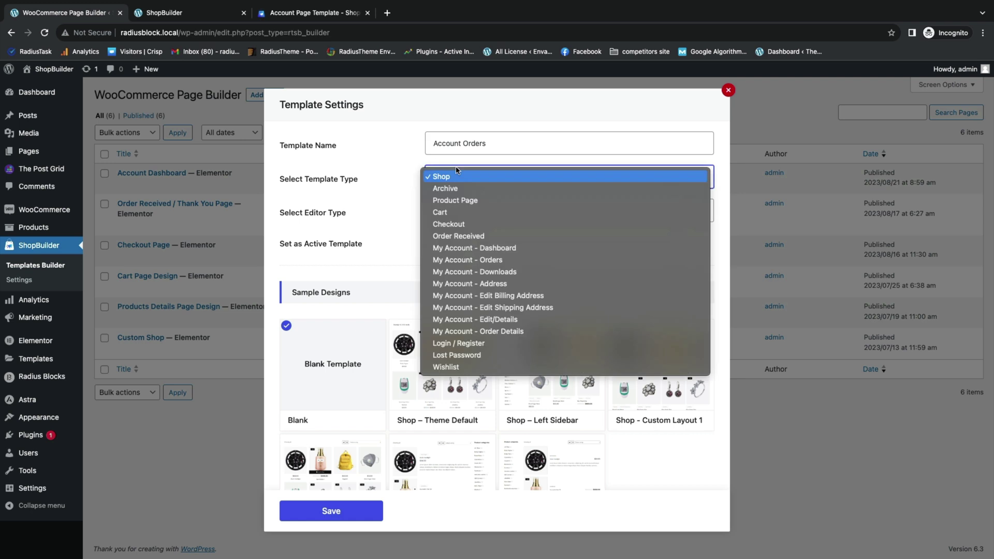
pyautogui.click(486, 260)
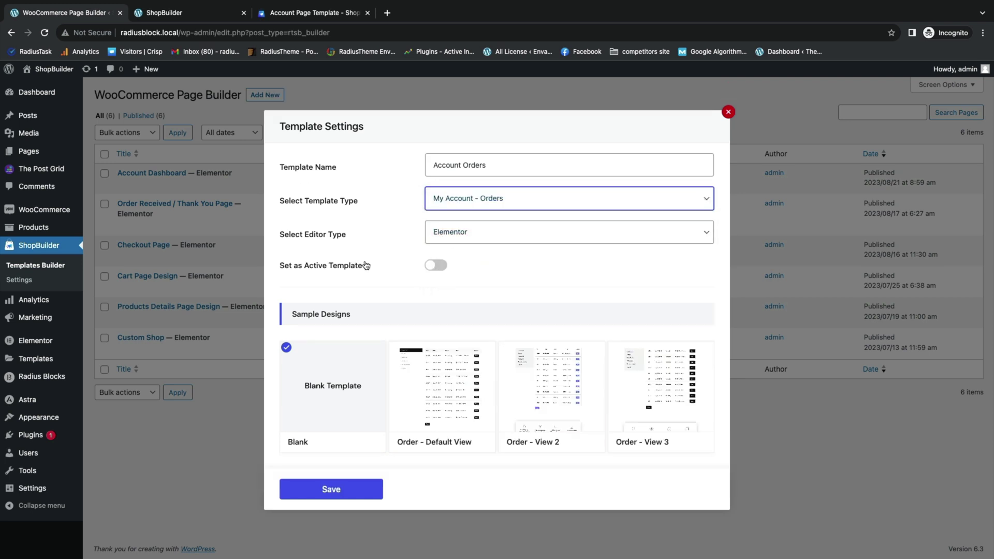
pyautogui.click(441, 266)
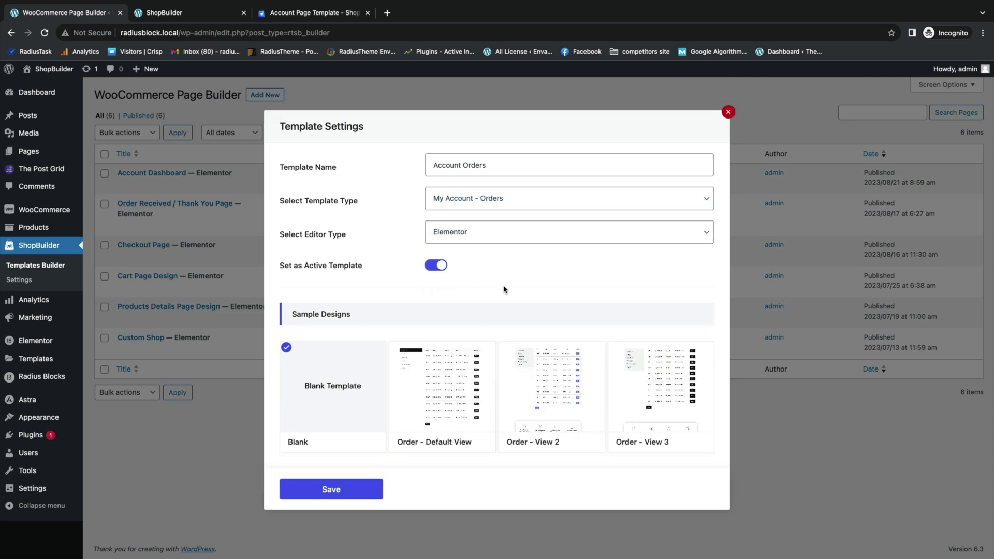
pyautogui.click(440, 394)
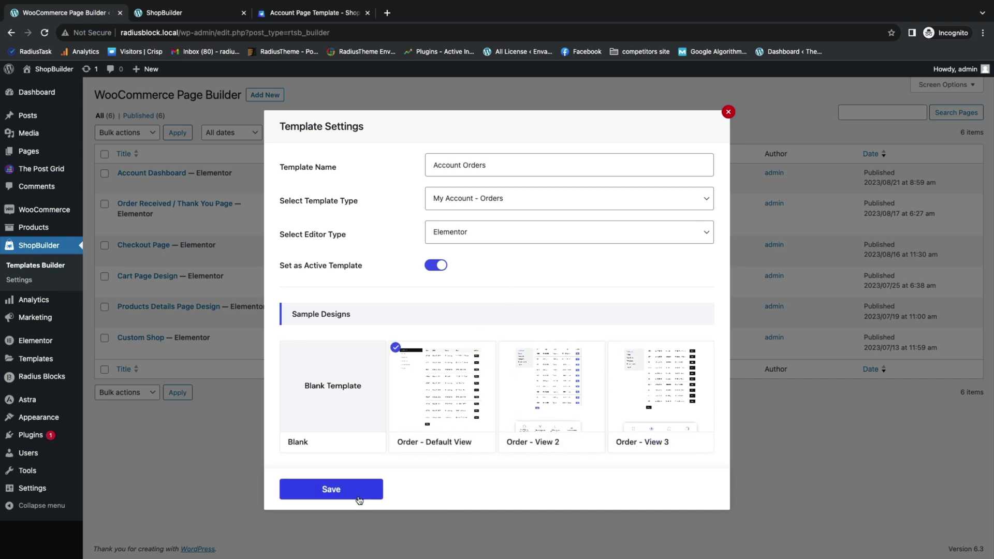
pyautogui.click(360, 499)
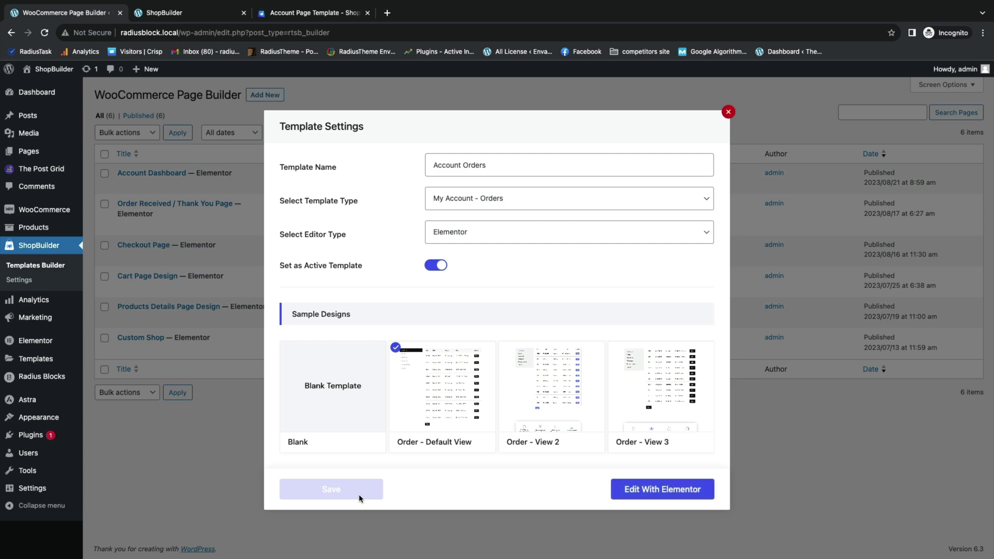
pyautogui.click(728, 113)
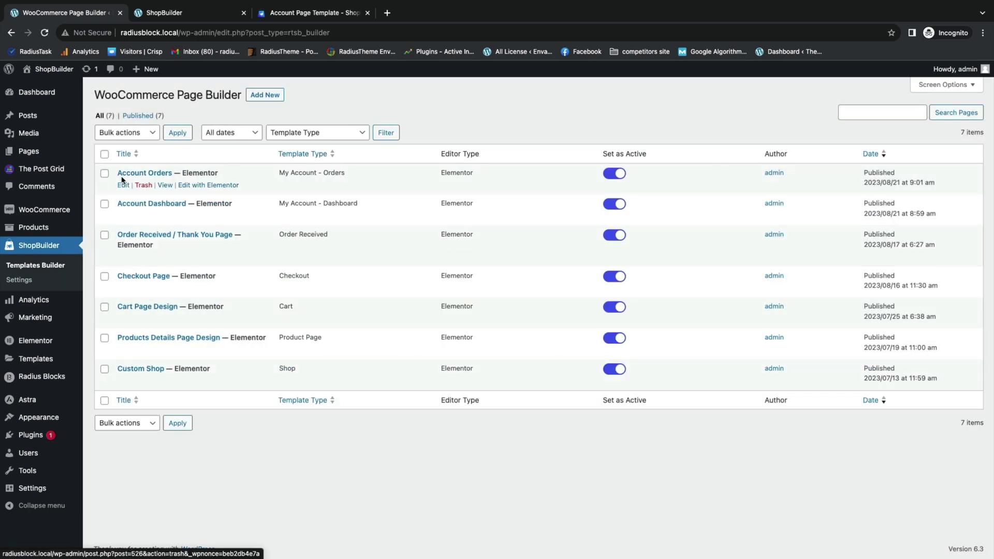
# Save an active 'Account Downloads' template, type My Account - Downloads, with Downloads - Default View.
pyautogui.click(255, 95)
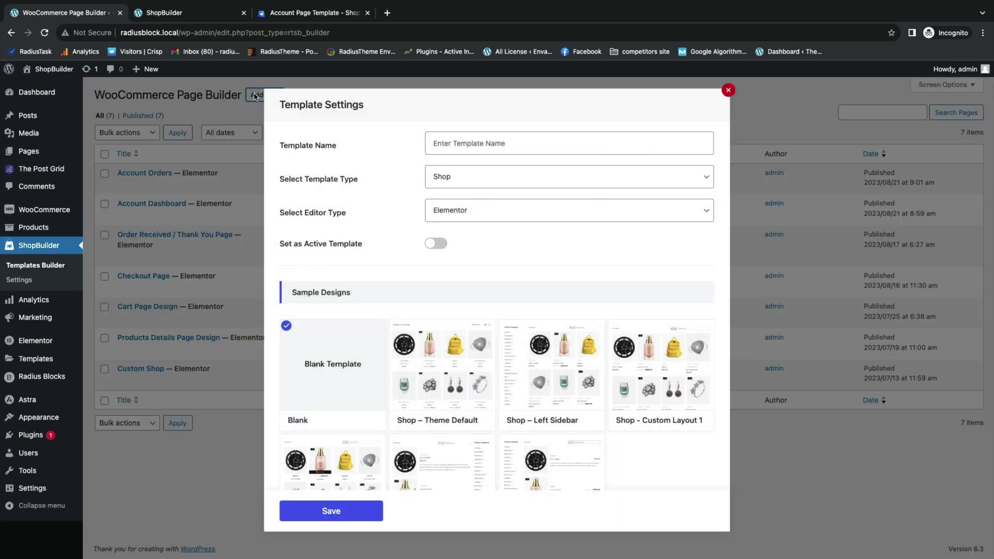
pyautogui.click(472, 137)
pyautogui.write('Account Downloads')
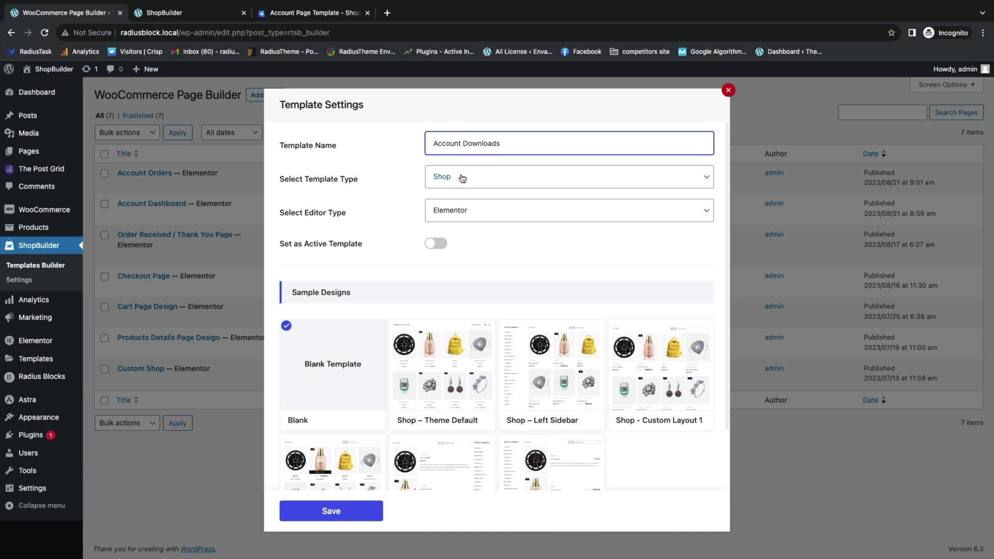
pyautogui.click(462, 178)
pyautogui.click(473, 269)
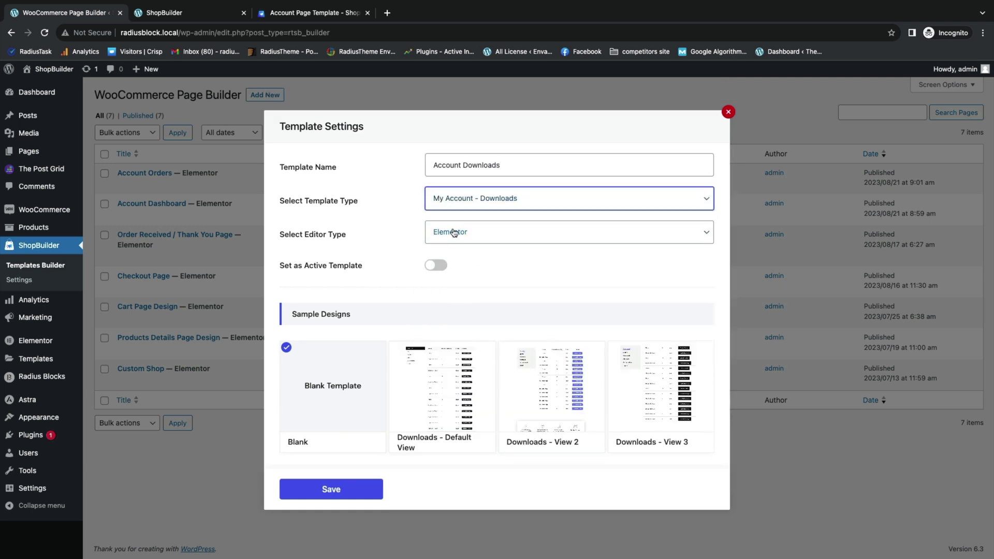
pyautogui.click(438, 265)
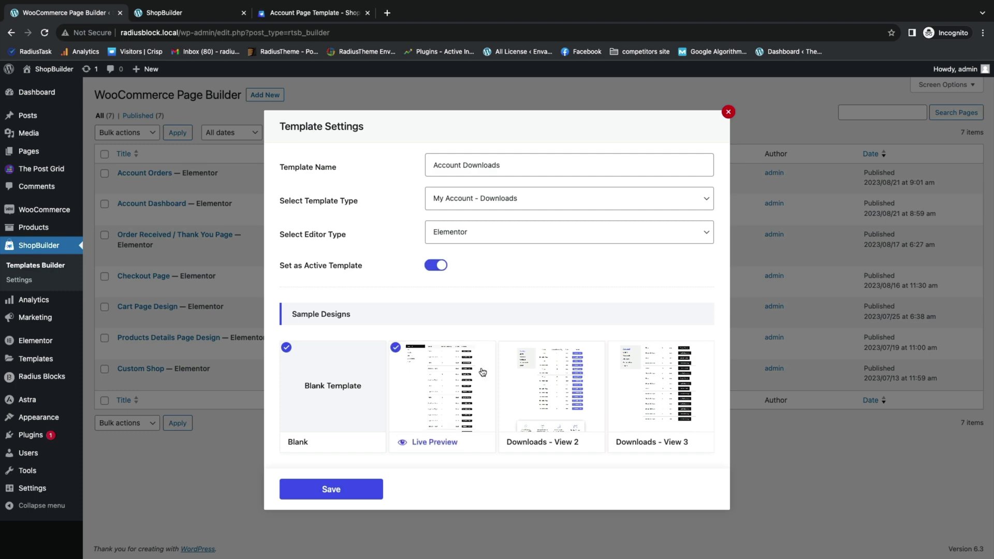
pyautogui.click(446, 376)
pyautogui.click(343, 491)
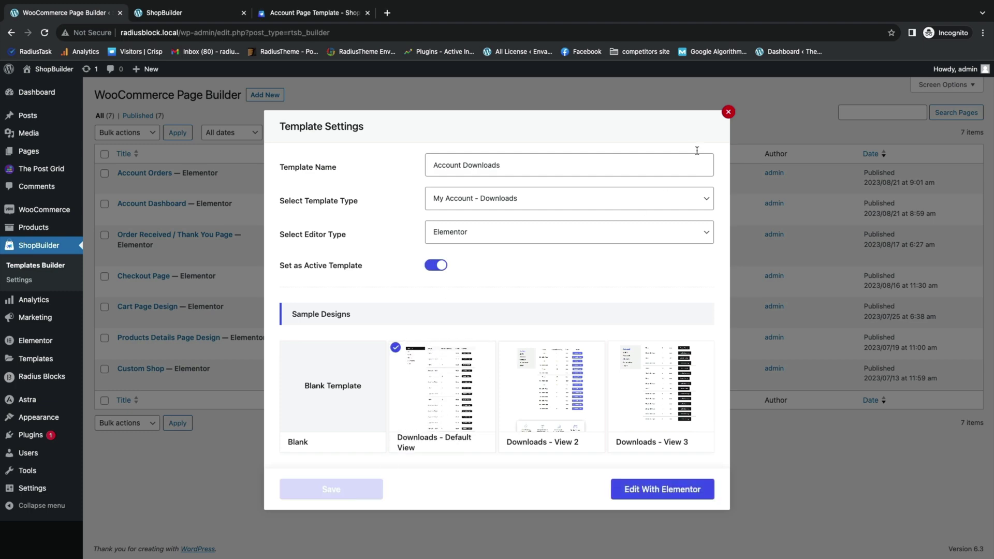
pyautogui.click(727, 113)
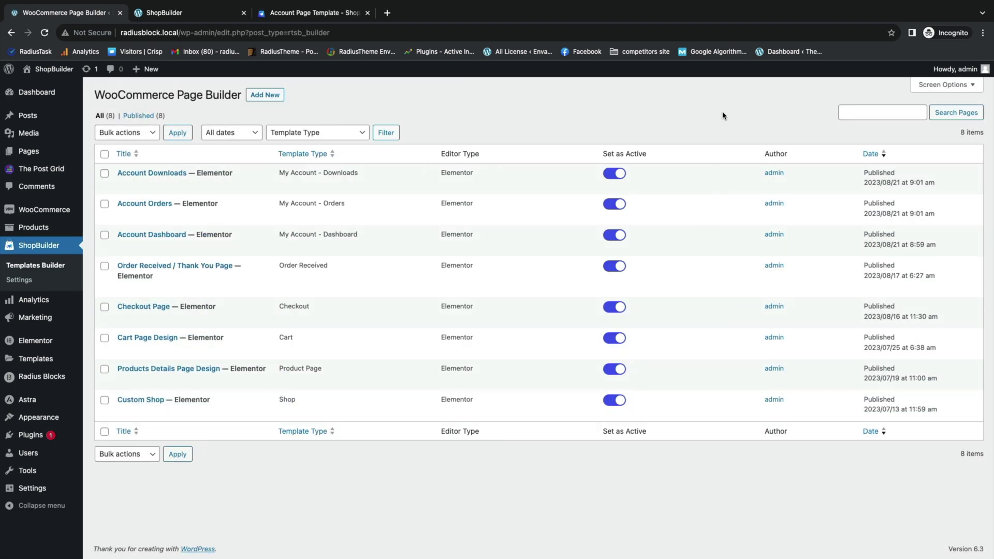
# Save an active 'Account Address' template of type My Account - Address with Address - Default View.
pyautogui.click(264, 96)
pyautogui.click(458, 150)
pyautogui.write('Account Address')
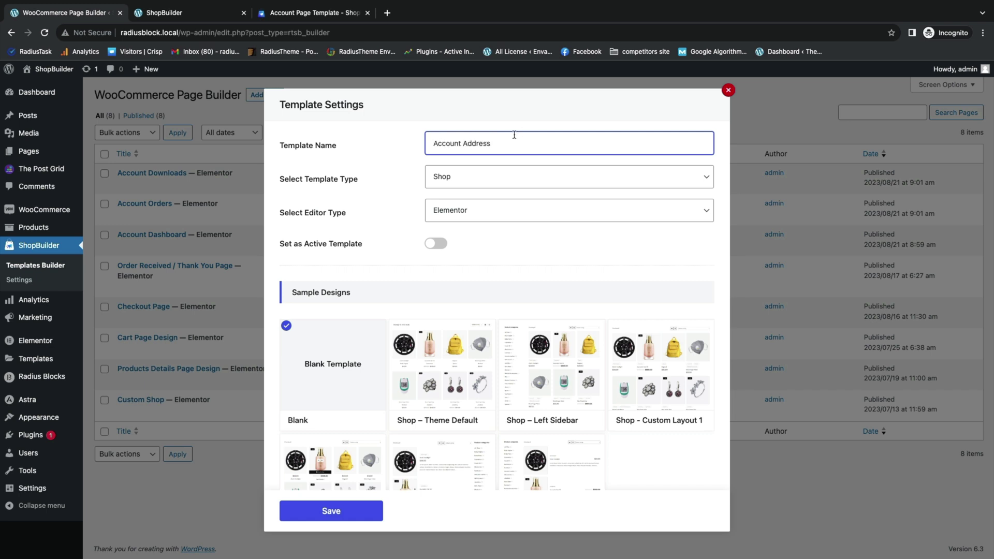
pyautogui.click(472, 176)
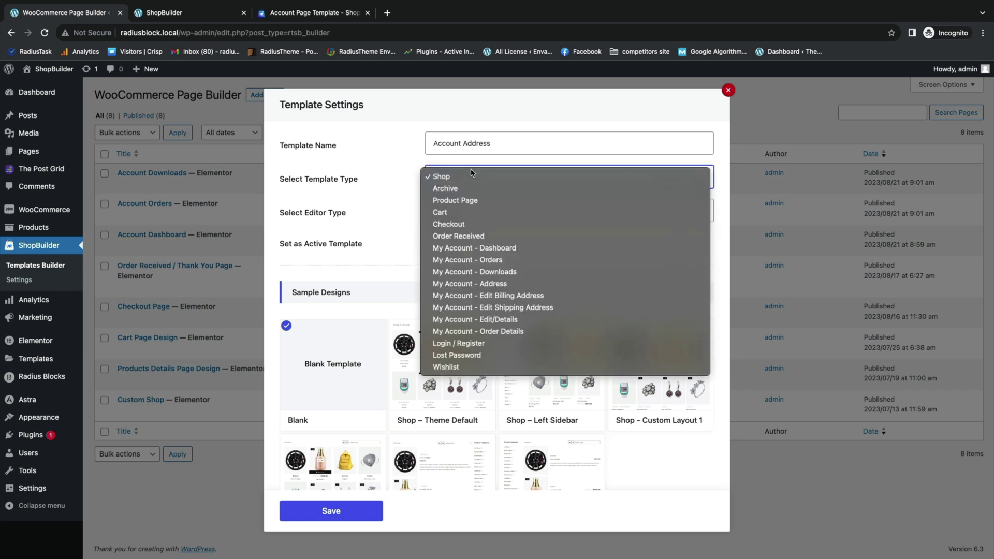
pyautogui.click(478, 284)
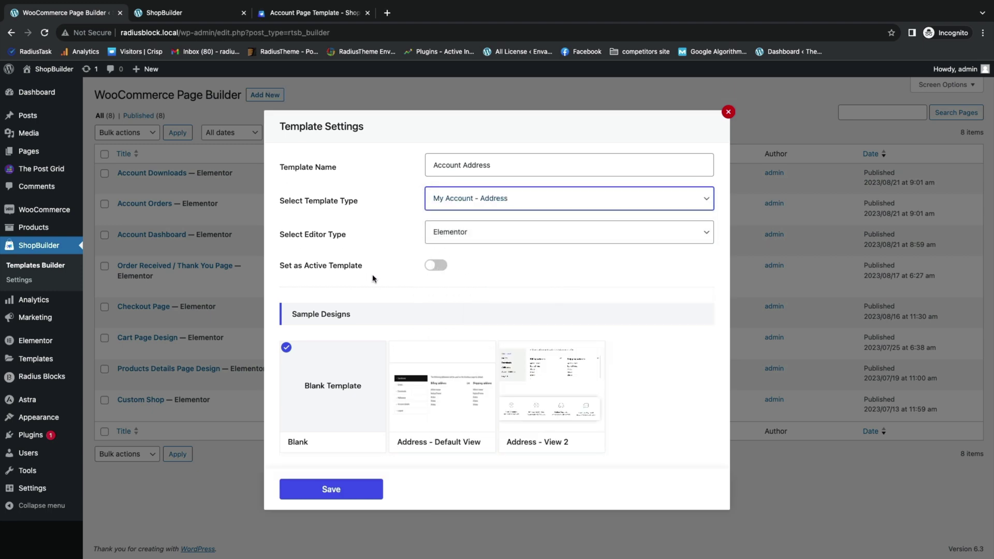
pyautogui.click(435, 265)
pyautogui.click(443, 388)
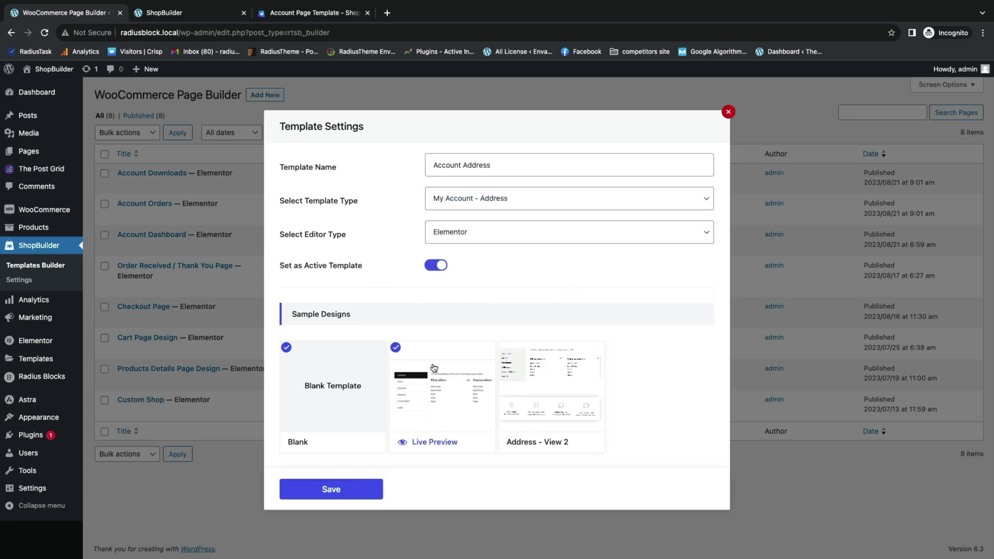
pyautogui.click(350, 493)
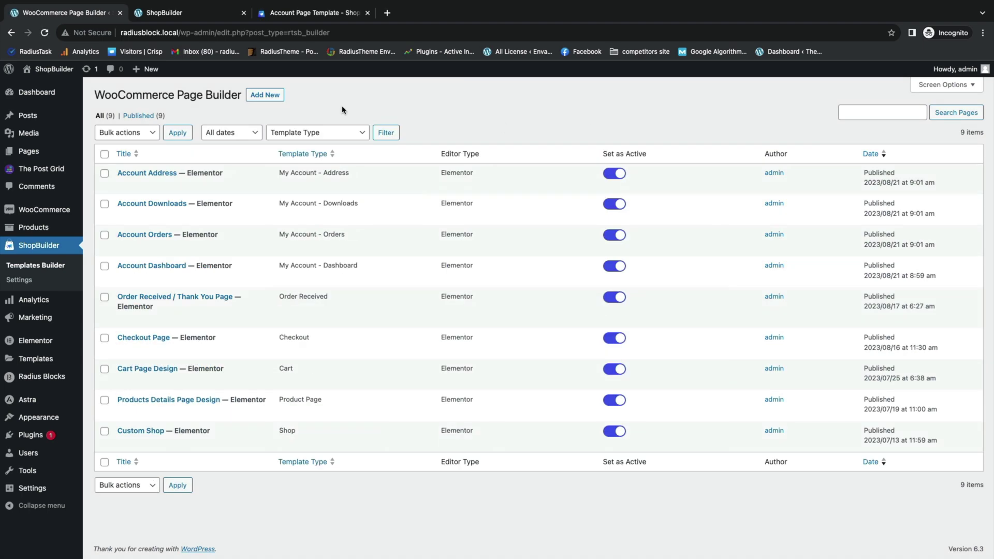
# Save an active 'Edit Billing address' template of type My Account - Edit Billing Address with its default design.
pyautogui.click(264, 94)
pyautogui.click(468, 142)
pyautogui.write('Edit Billing address')
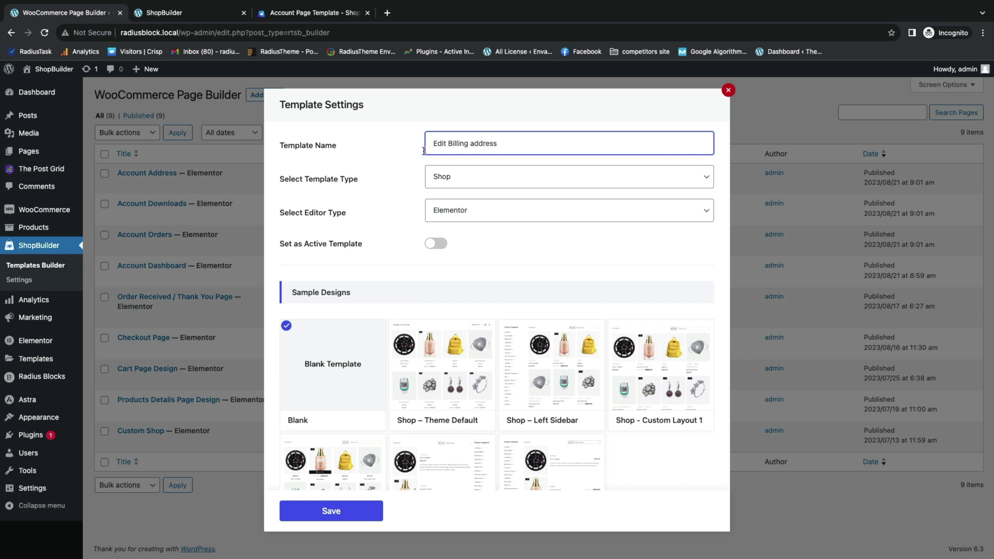
pyautogui.click(470, 176)
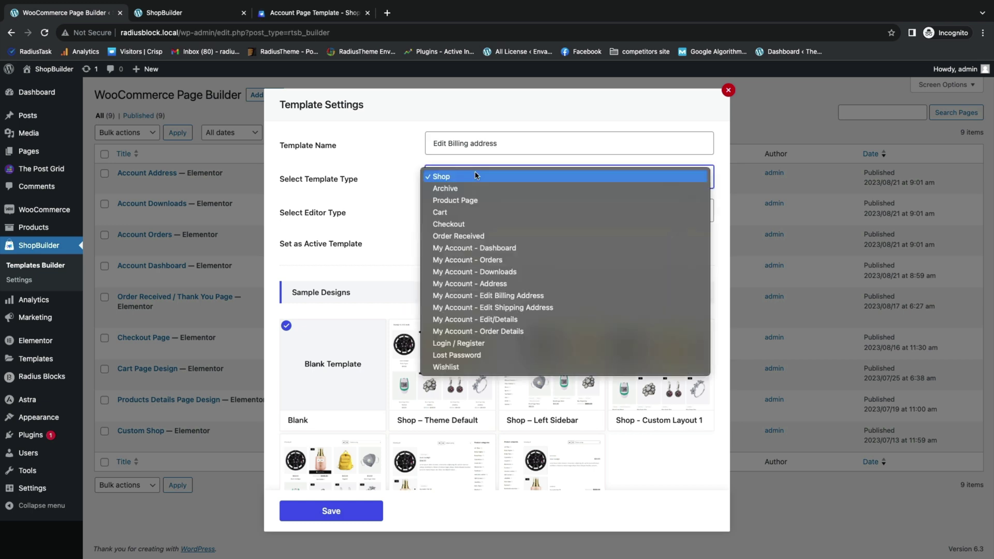
pyautogui.click(461, 297)
pyautogui.click(440, 266)
pyautogui.click(409, 415)
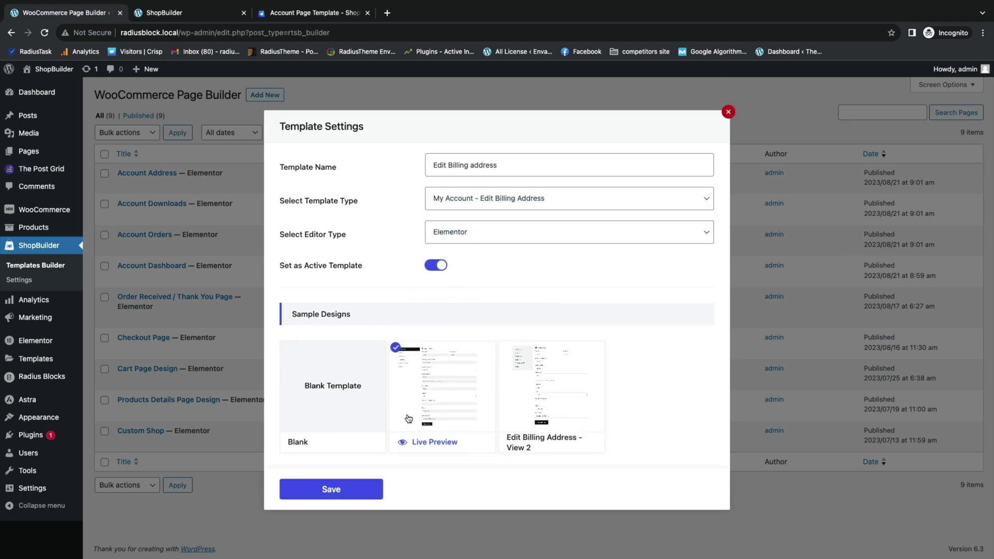
pyautogui.click(335, 491)
pyautogui.click(728, 112)
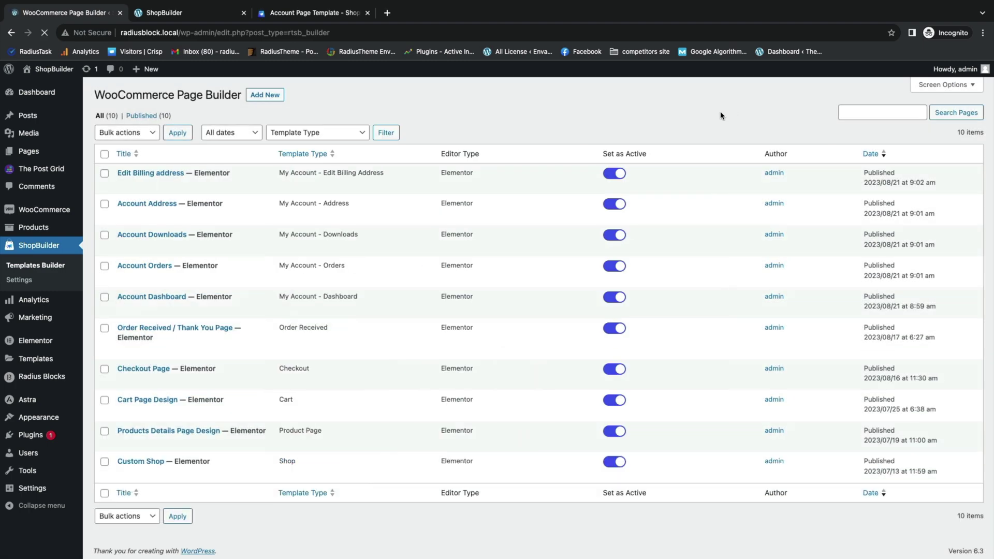
# Save an active 'Edit Shipping Address' template of type My Account - Edit Shipping Address with its default design.
pyautogui.click(263, 95)
pyautogui.click(454, 142)
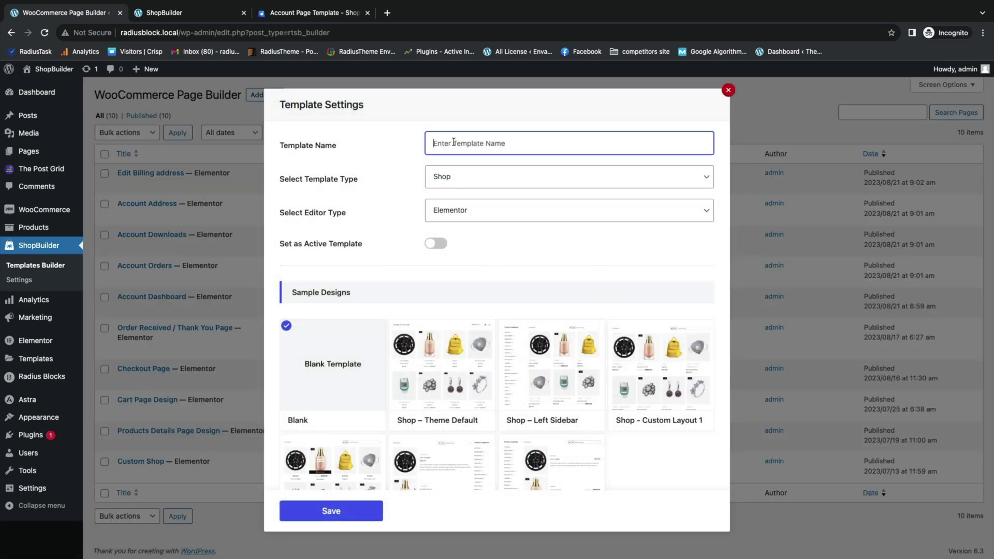
pyautogui.write('Edit Shipping Address')
pyautogui.click(437, 177)
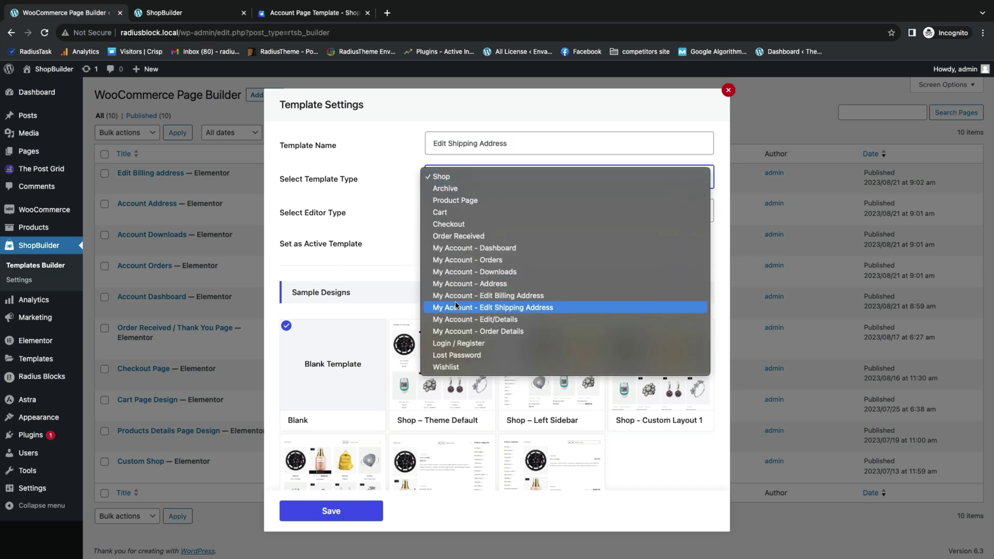
pyautogui.click(458, 307)
pyautogui.click(475, 201)
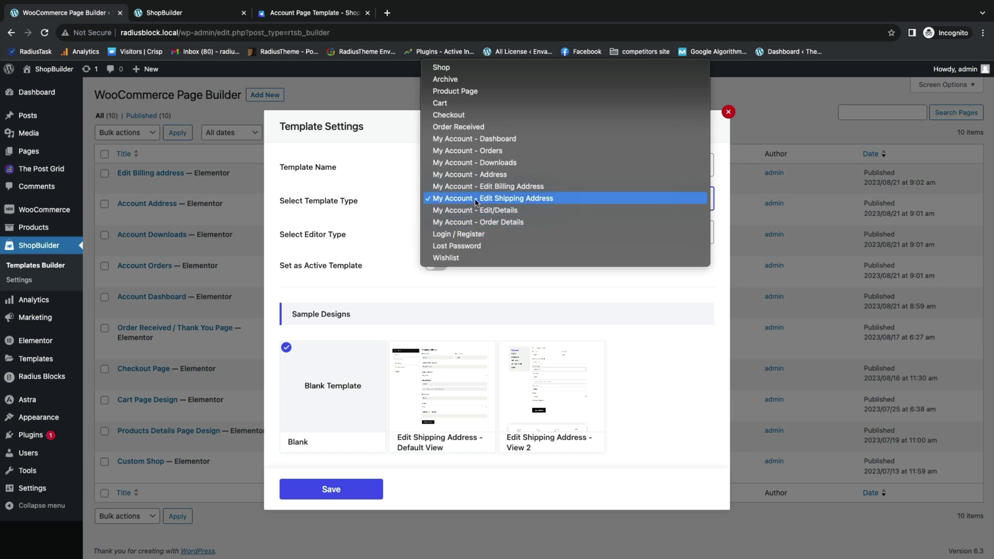
pyautogui.click(476, 201)
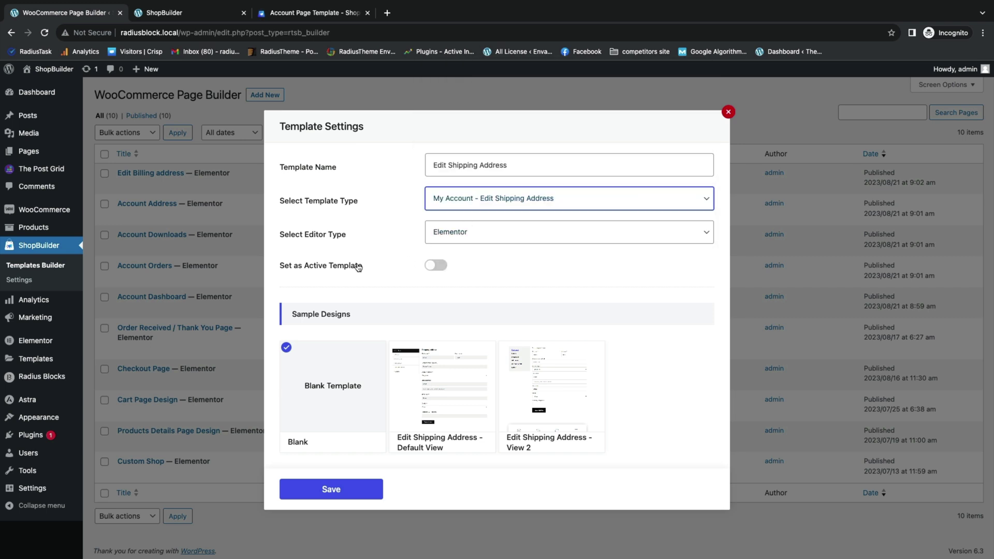
pyautogui.click(436, 265)
pyautogui.click(416, 369)
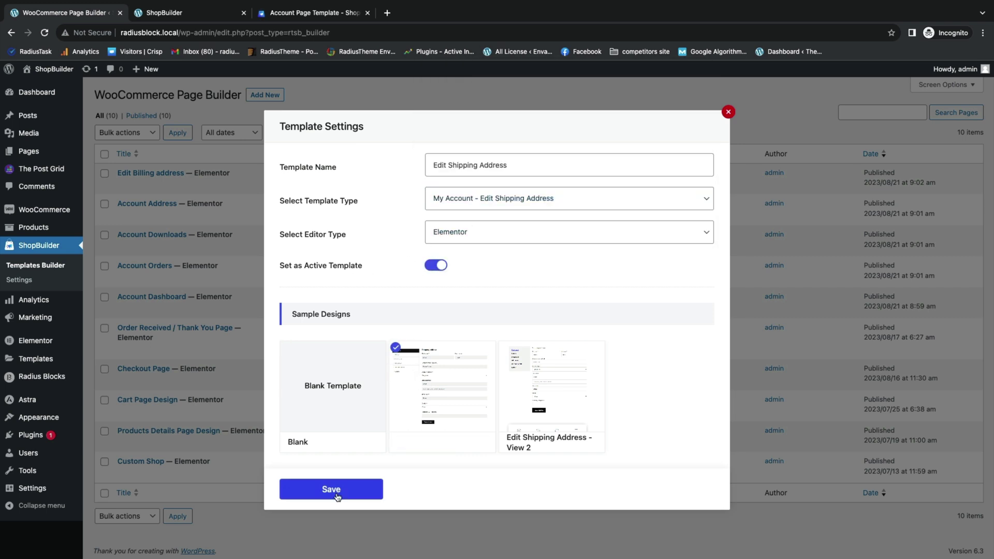
pyautogui.click(335, 493)
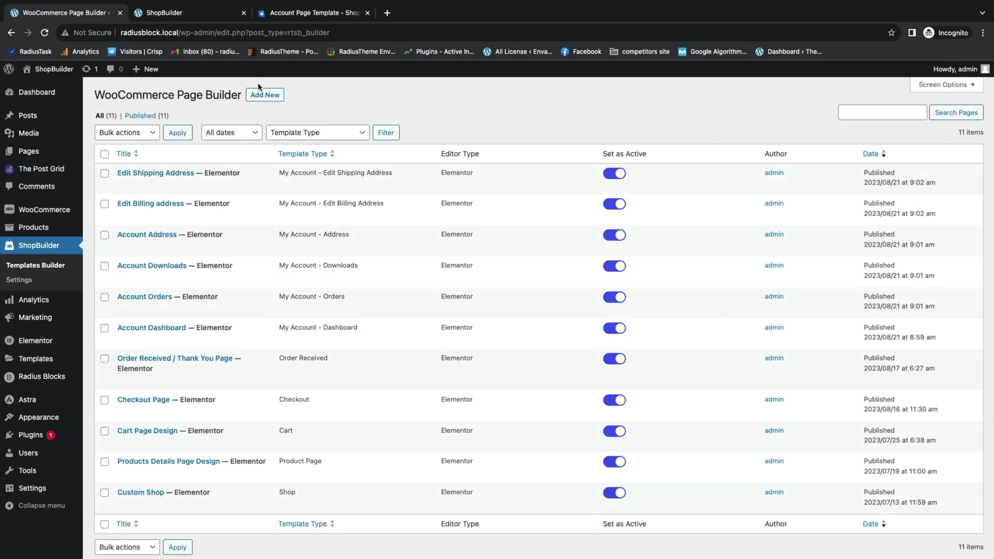
pyautogui.click(264, 94)
# Save an active 'My Account Edit' template, type My Account - Edit/Details, with Account Details - Default View.
pyautogui.click(459, 148)
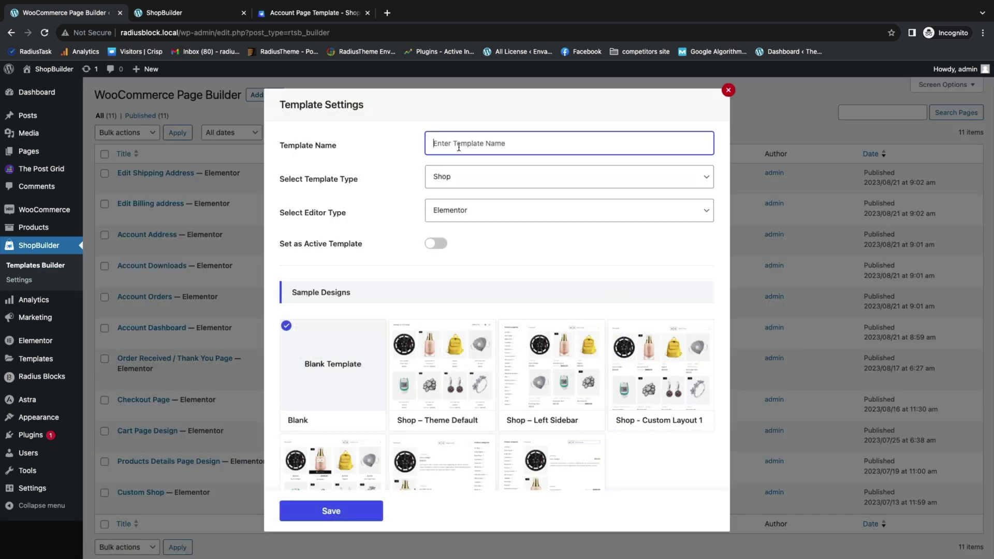
pyautogui.write('My Account Edit')
pyautogui.click(453, 174)
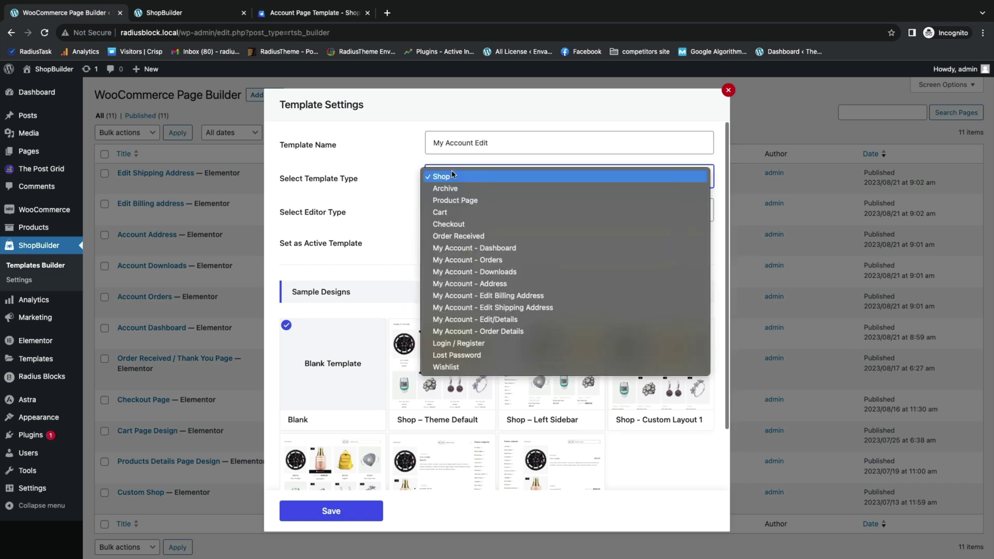
pyautogui.click(457, 324)
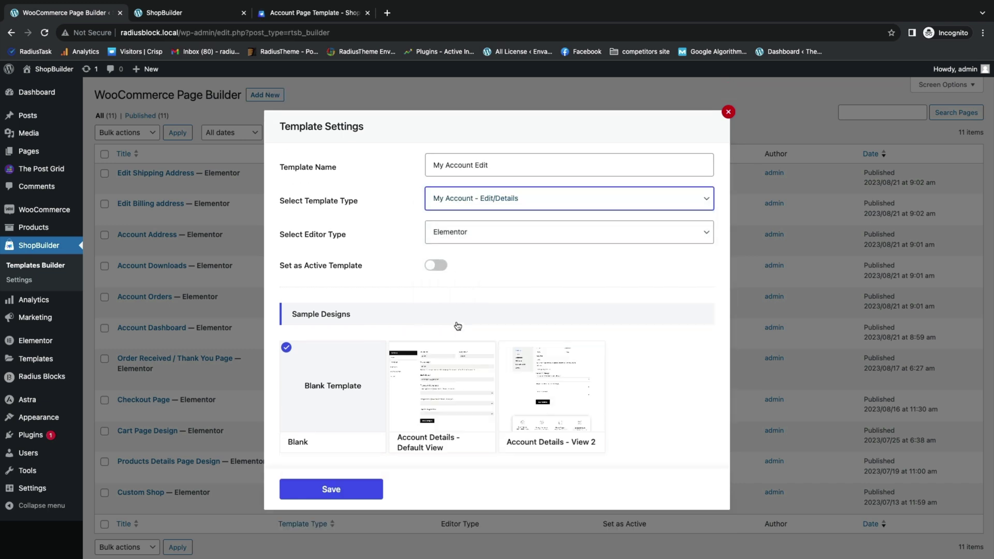
pyautogui.click(440, 265)
pyautogui.click(448, 345)
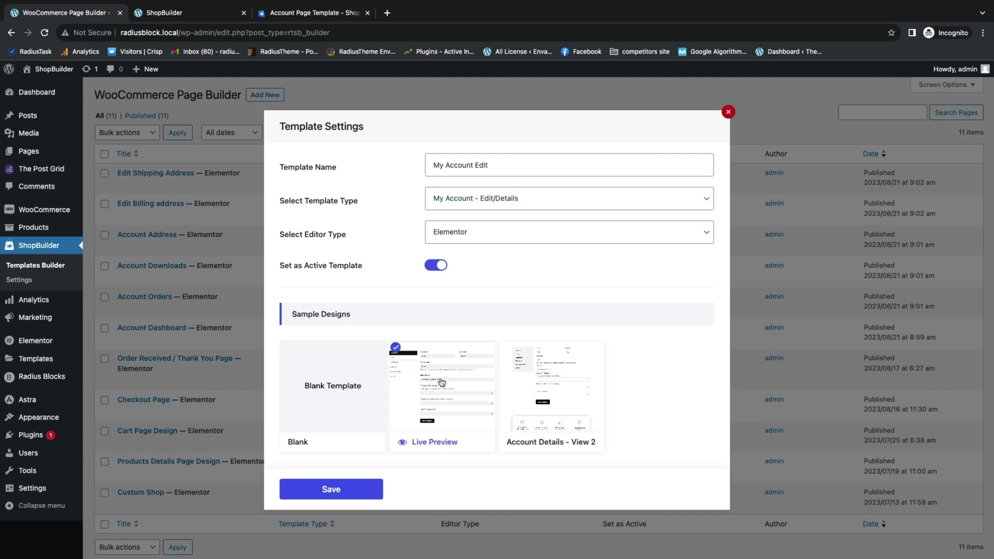
pyautogui.click(338, 495)
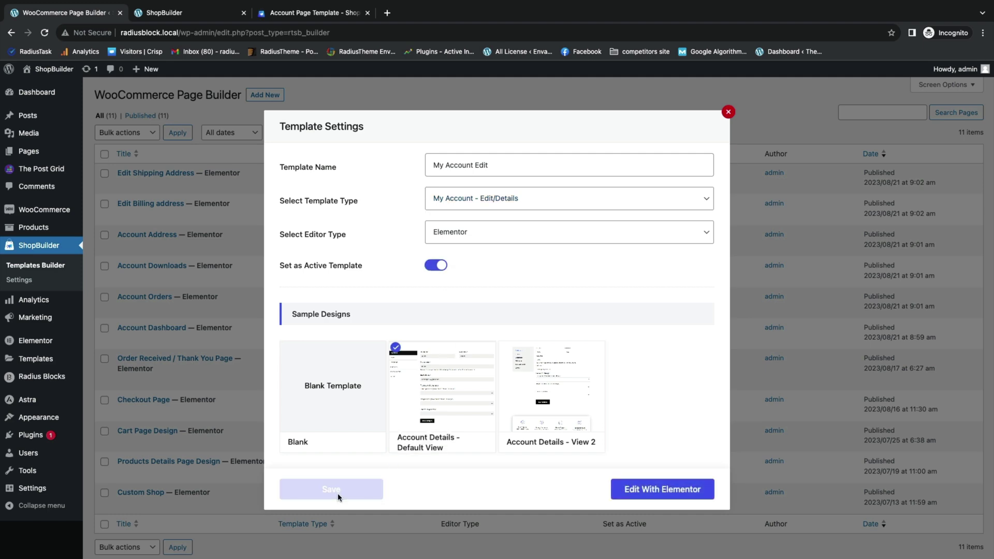
pyautogui.click(728, 112)
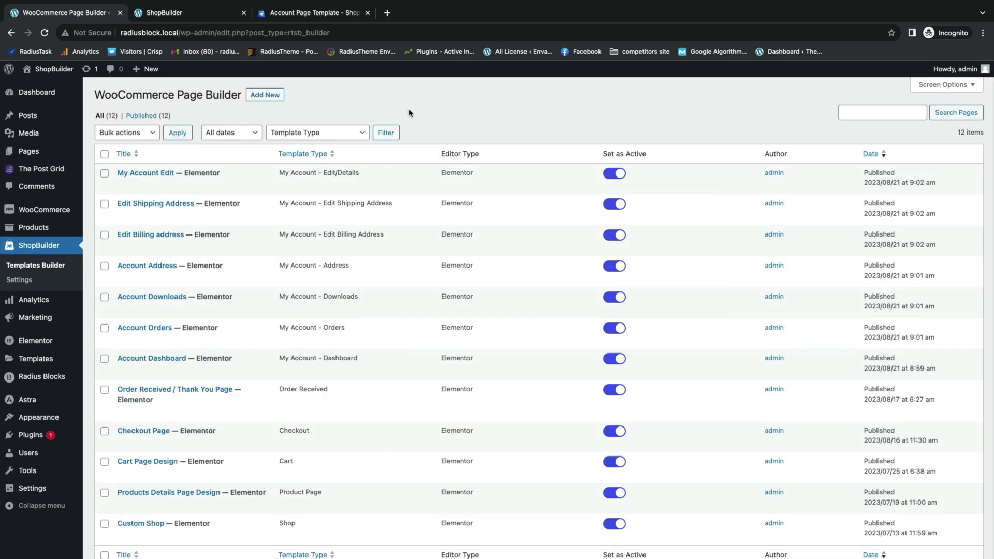
pyautogui.click(264, 95)
# Save an active 'Order Details' template, type My Account - Order Details, with Order Details - Default View.
pyautogui.click(492, 219)
pyautogui.click(475, 177)
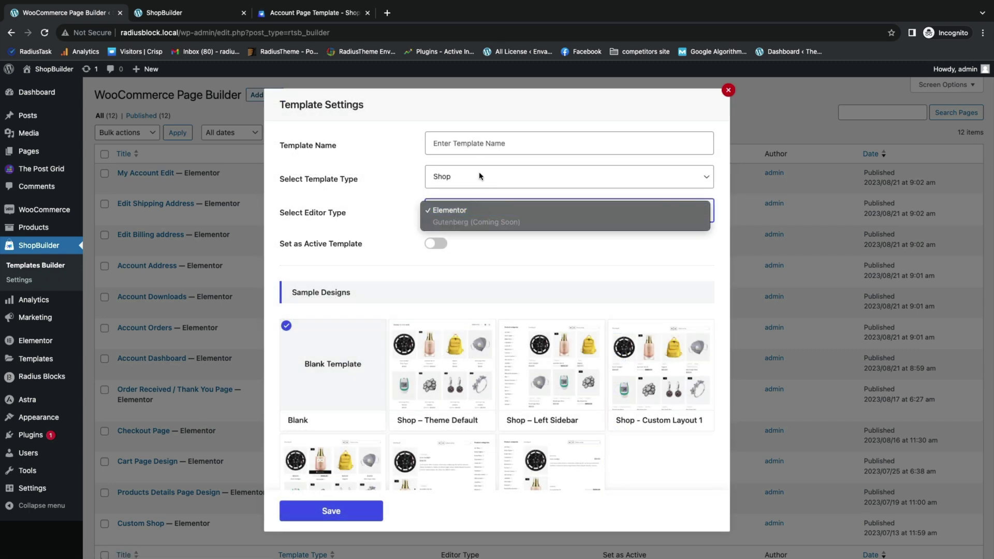
pyautogui.click(476, 177)
pyautogui.click(496, 171)
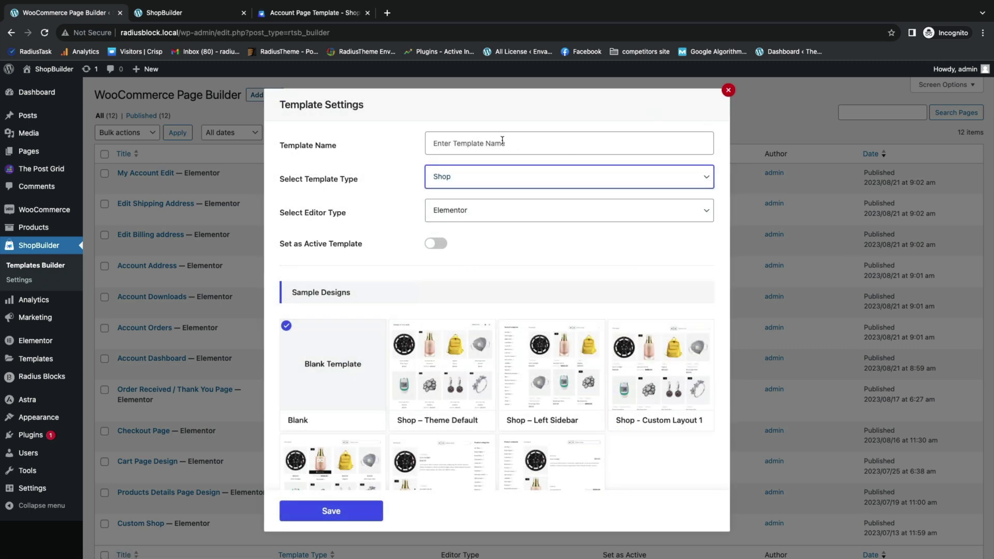
pyautogui.click(502, 141)
pyautogui.write('Order Details')
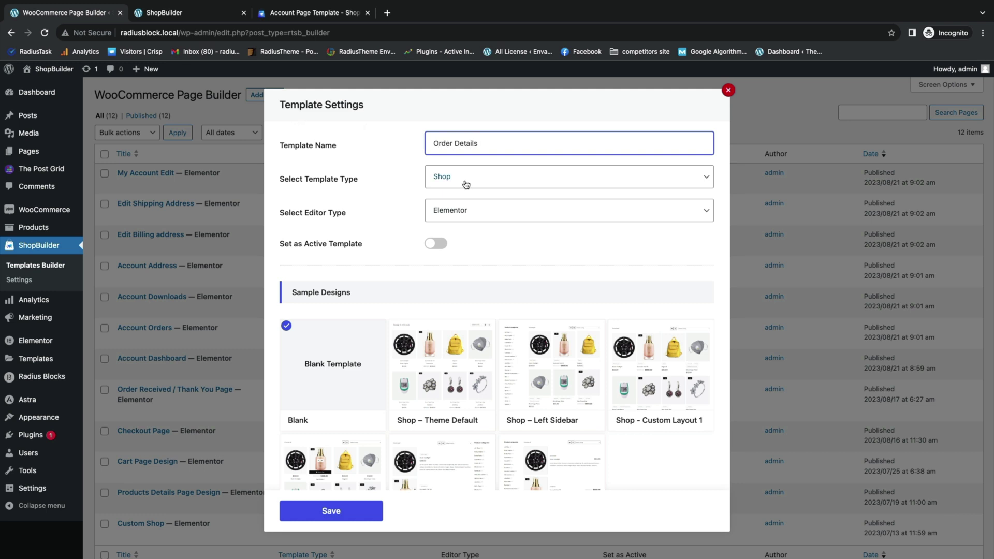
pyautogui.click(465, 182)
pyautogui.click(473, 332)
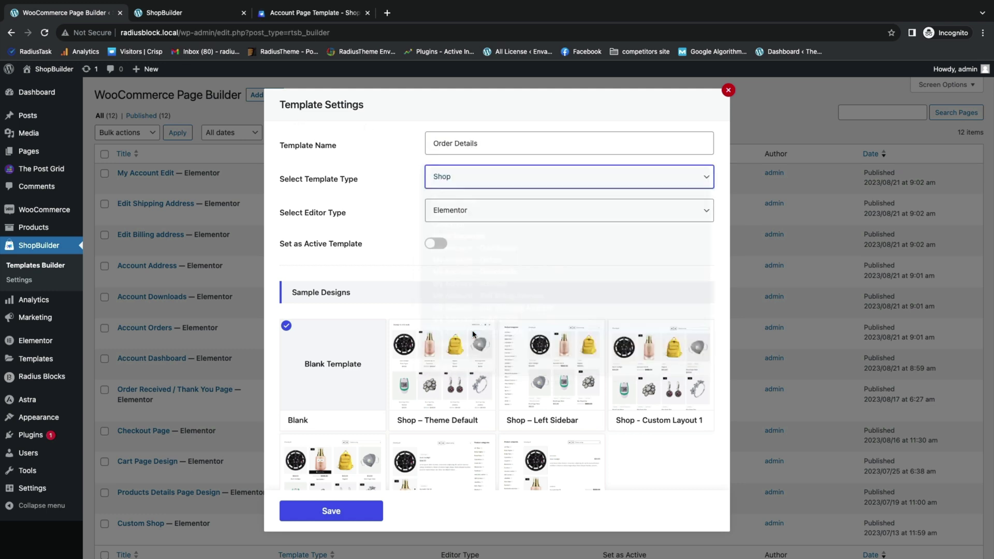
pyautogui.click(436, 265)
pyautogui.click(442, 385)
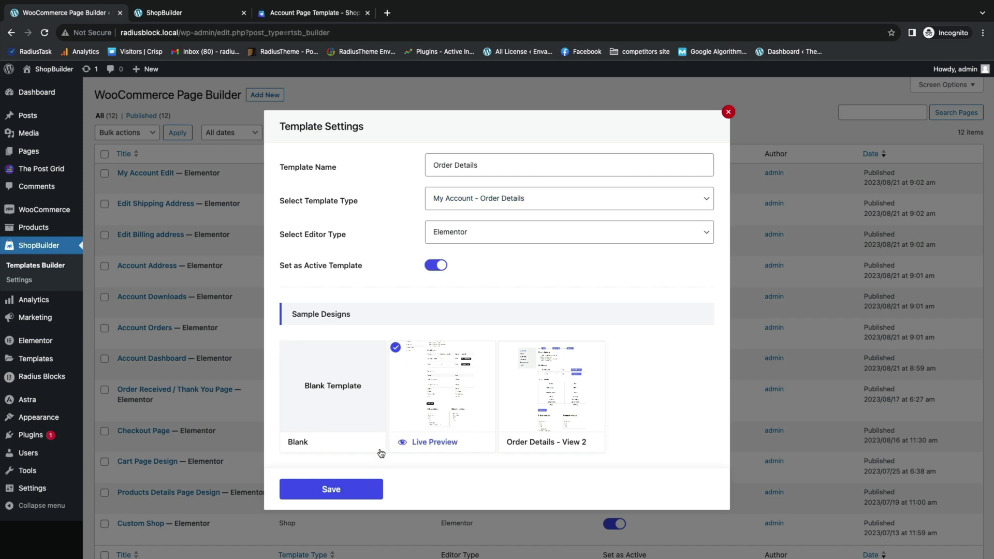
pyautogui.click(346, 485)
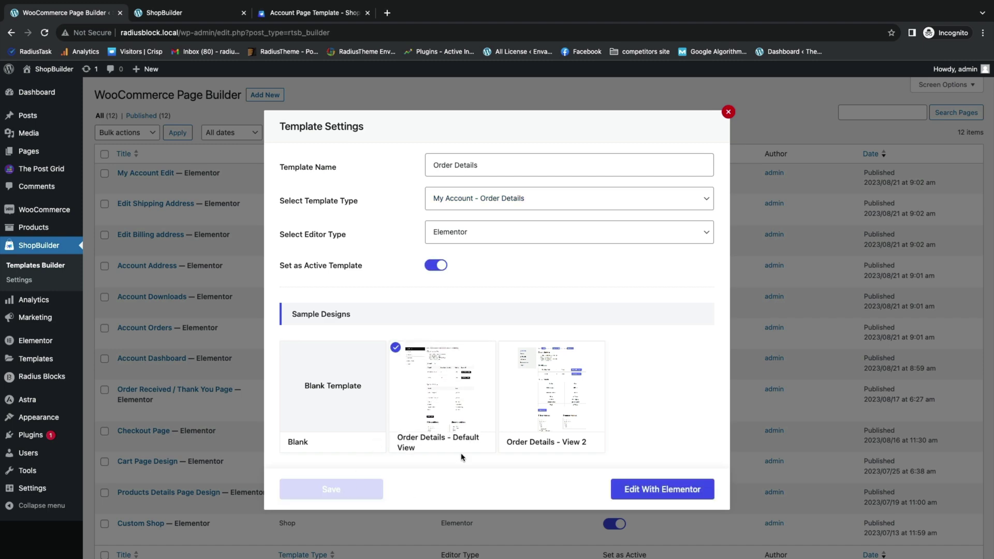
pyautogui.click(728, 113)
# Save an active 'Account Register' template of type Login / Register with Login/Register - Default View.
pyautogui.click(278, 99)
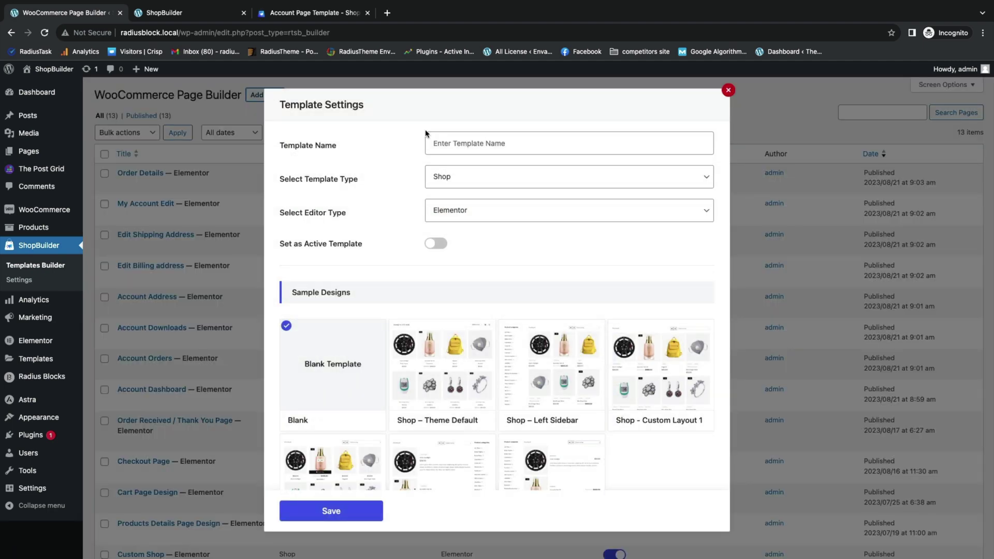
pyautogui.click(458, 176)
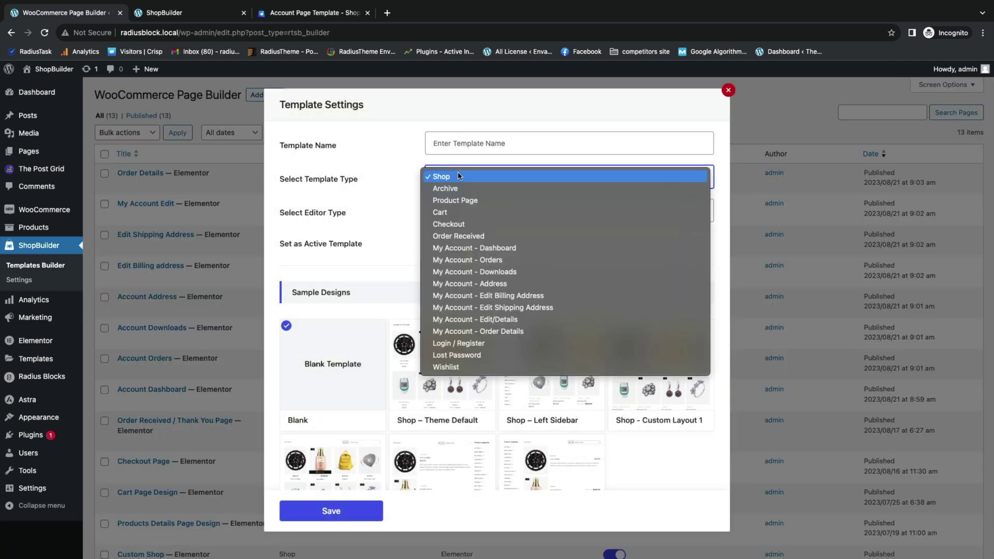
pyautogui.click(458, 145)
pyautogui.click(458, 144)
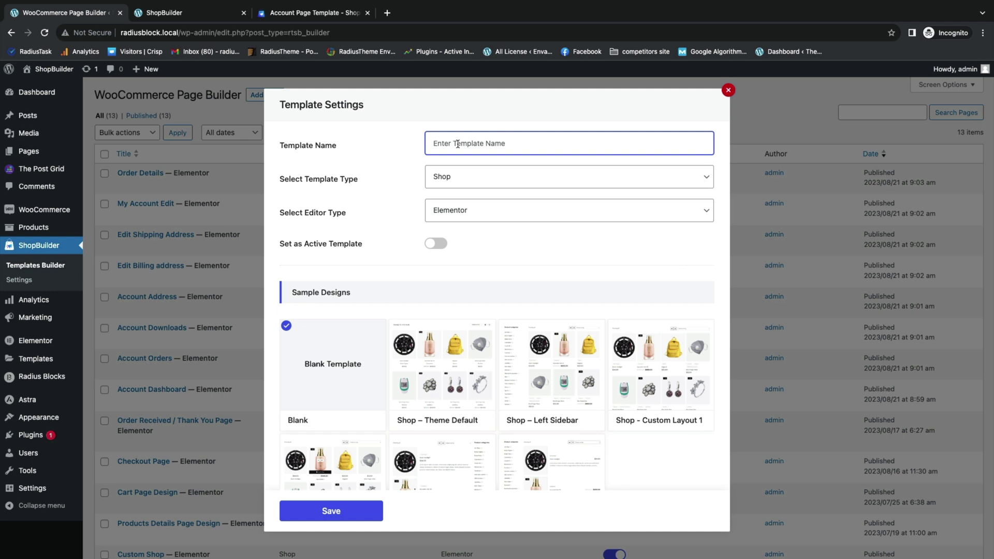
pyautogui.write('Account Register')
pyautogui.click(440, 176)
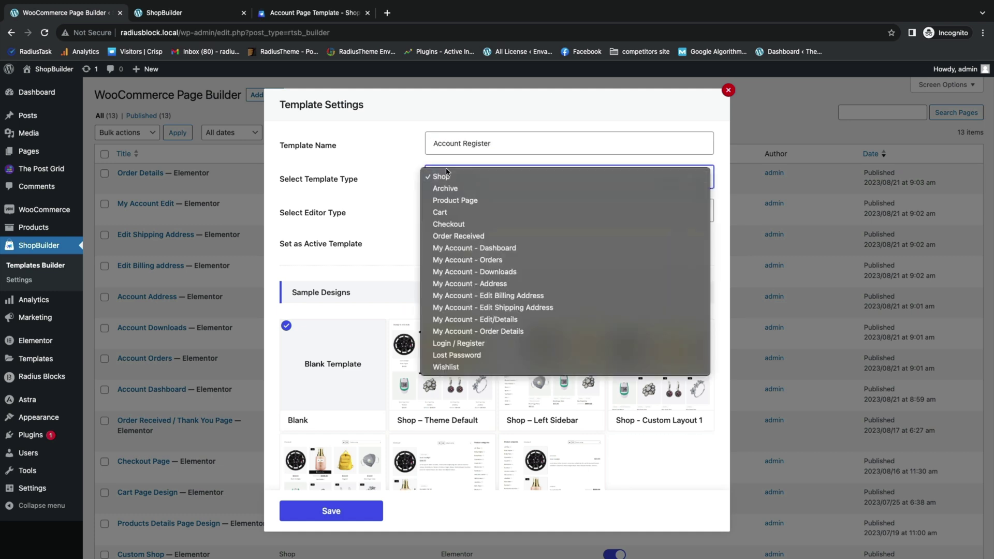
pyautogui.click(458, 343)
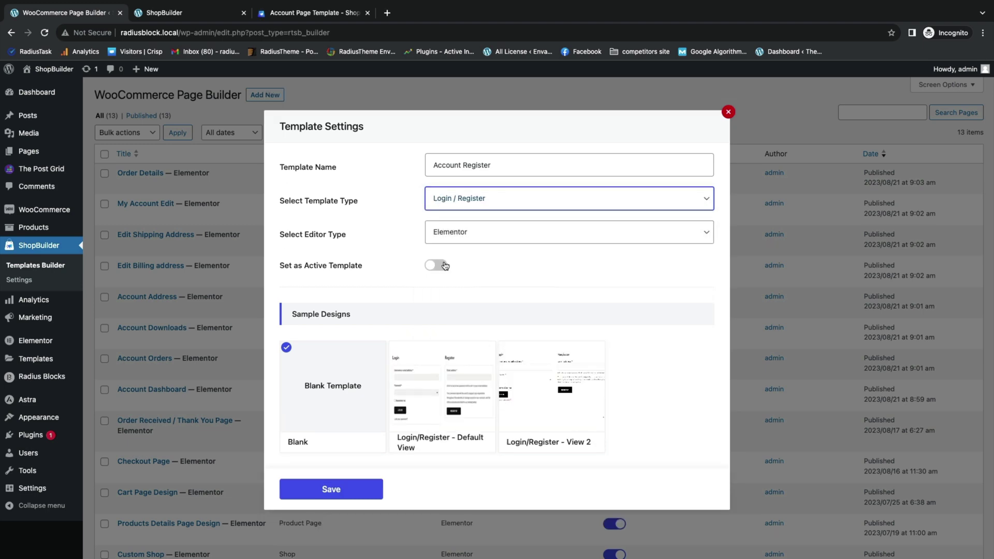
pyautogui.click(444, 265)
pyautogui.click(441, 385)
pyautogui.click(319, 488)
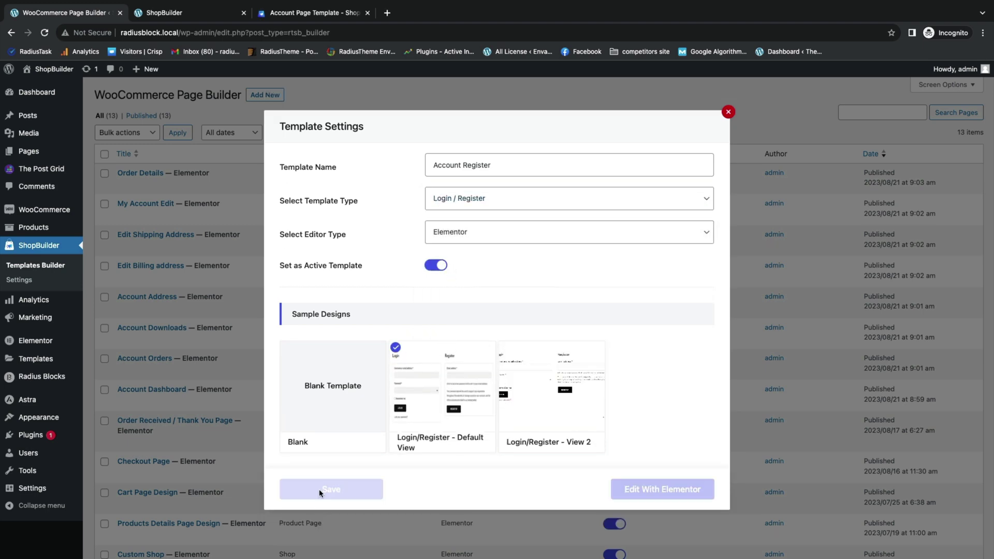
pyautogui.click(728, 113)
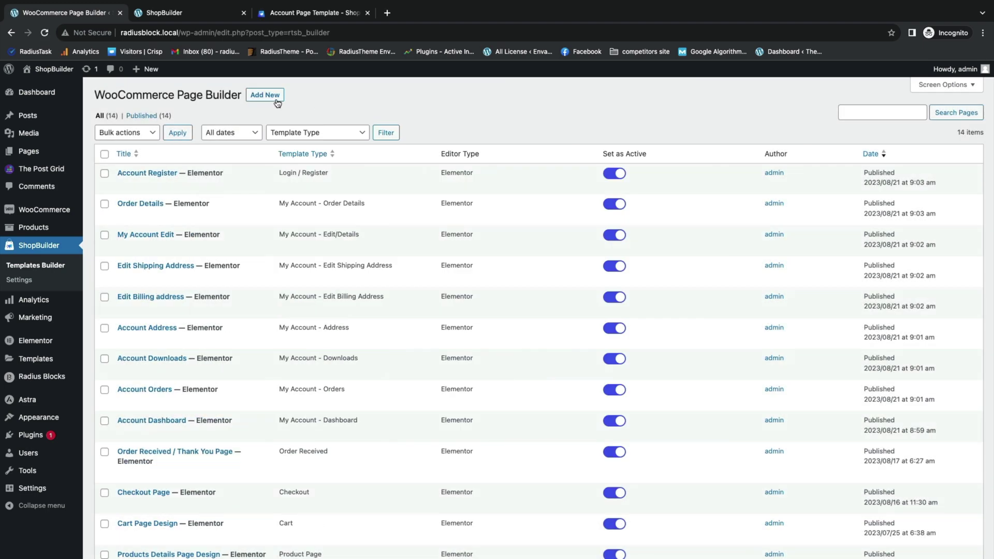
pyautogui.click(277, 102)
# Save an active 'Lost Password' template of type Lost Password with its Default View design.
pyautogui.write('Lost Password')
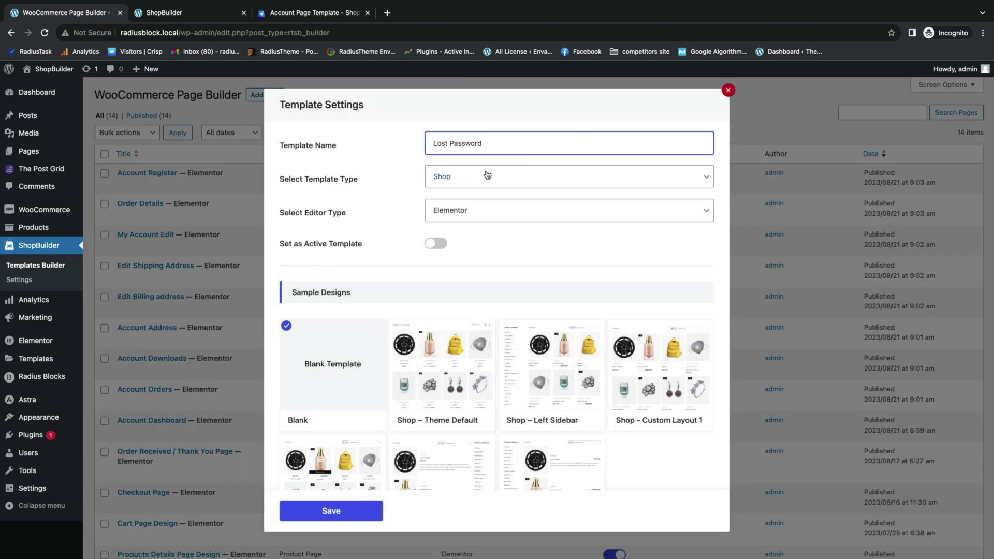
pyautogui.click(484, 175)
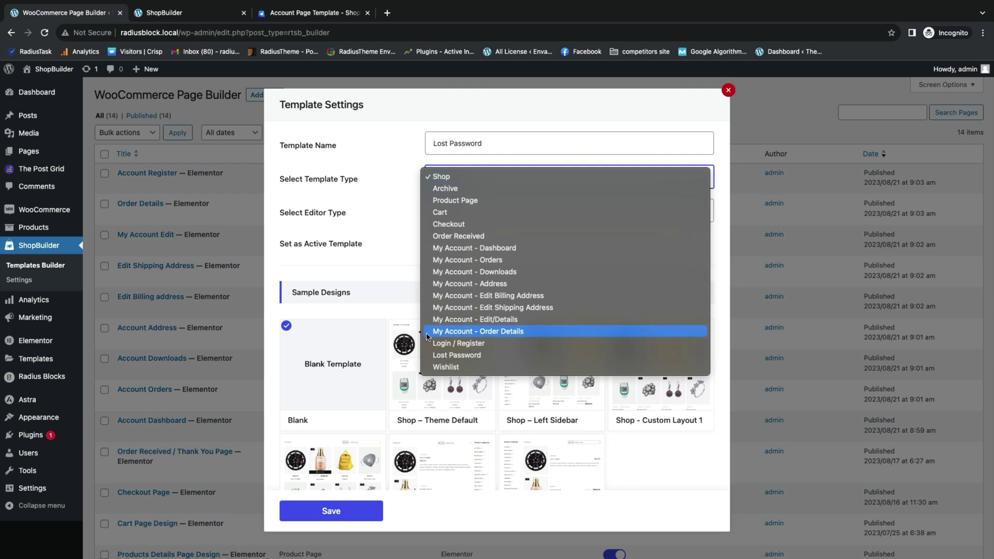
pyautogui.click(443, 355)
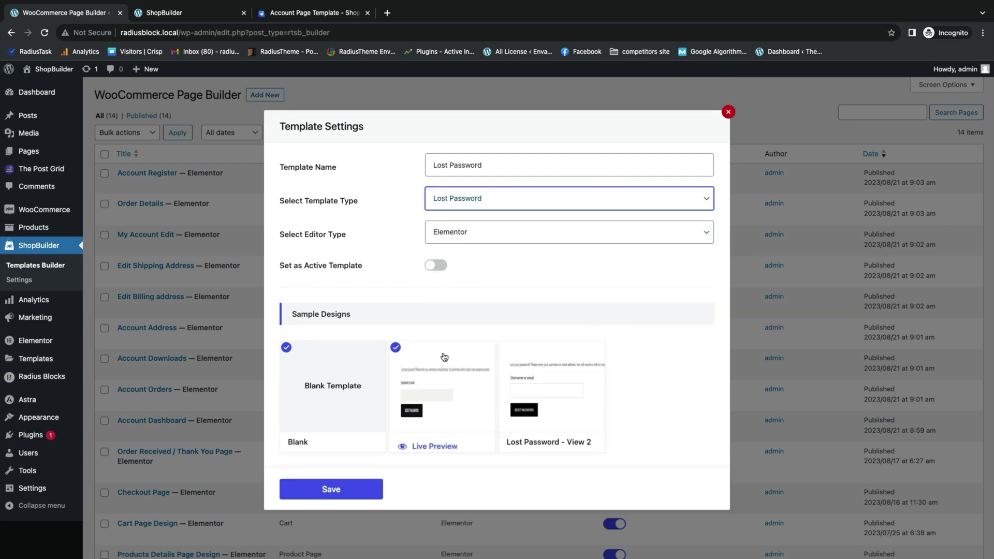
pyautogui.click(436, 265)
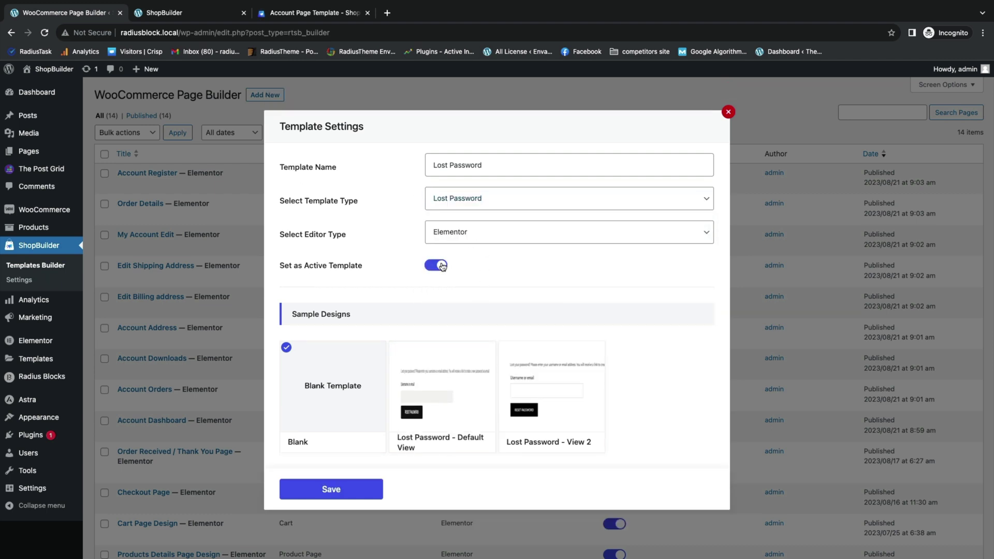
pyautogui.moveTo(436, 389)
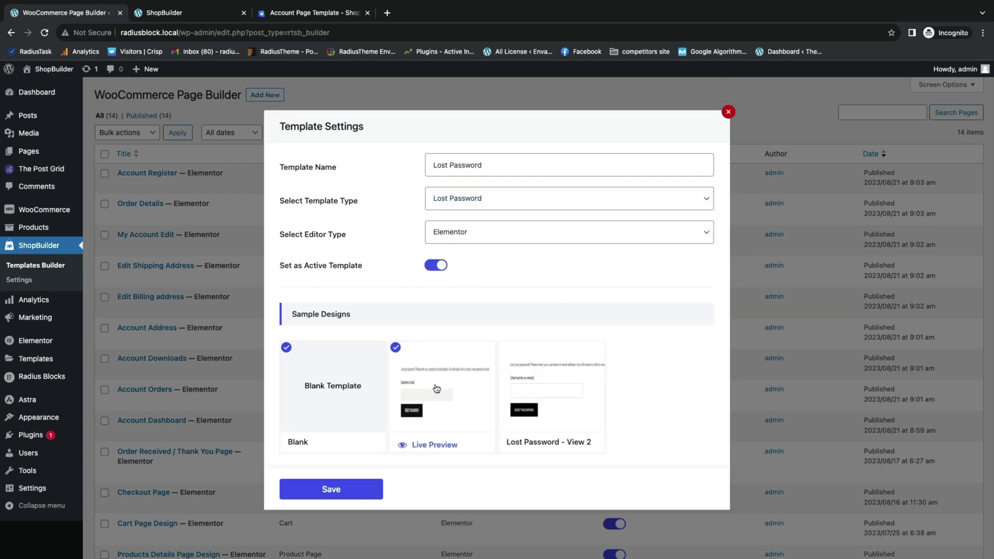
pyautogui.click(338, 491)
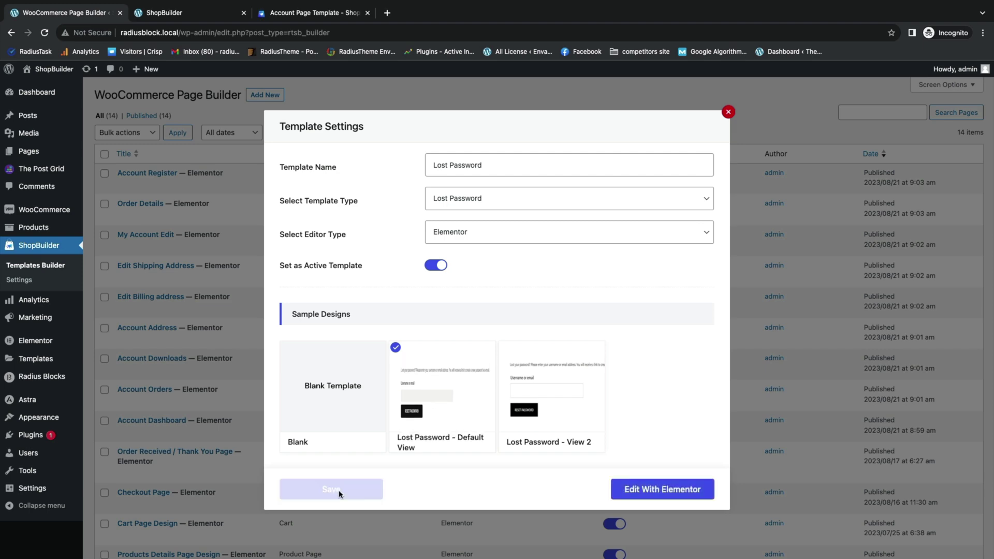
pyautogui.click(728, 112)
pyautogui.click(258, 91)
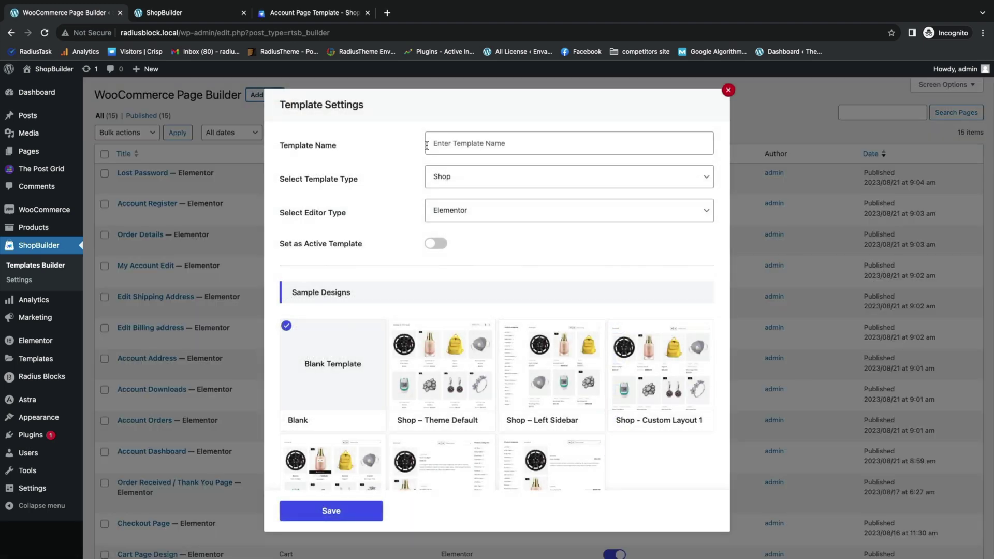
# Create a template named WishList of type Wishlist, set it active, and save it.
pyautogui.click(438, 145)
pyautogui.write('WishList')
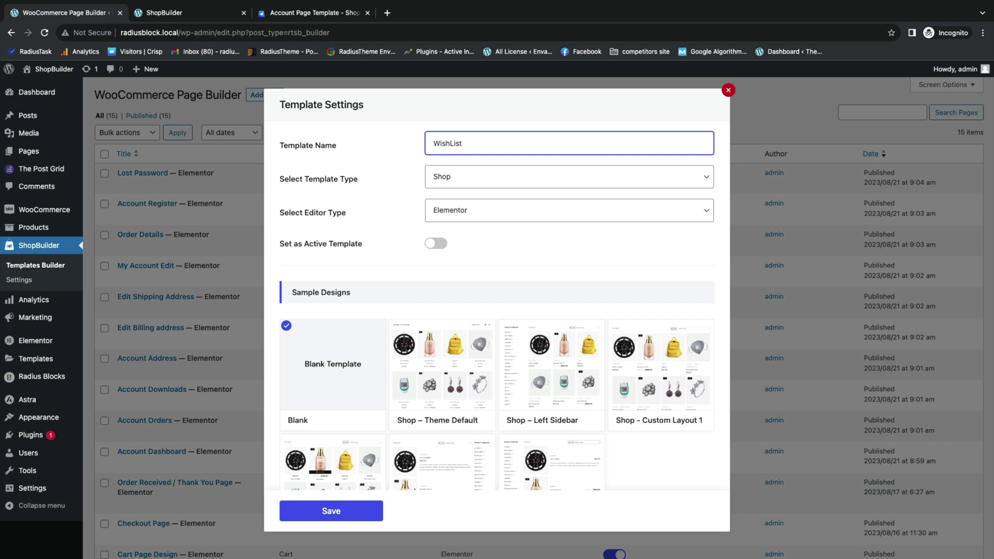
pyautogui.click(450, 374)
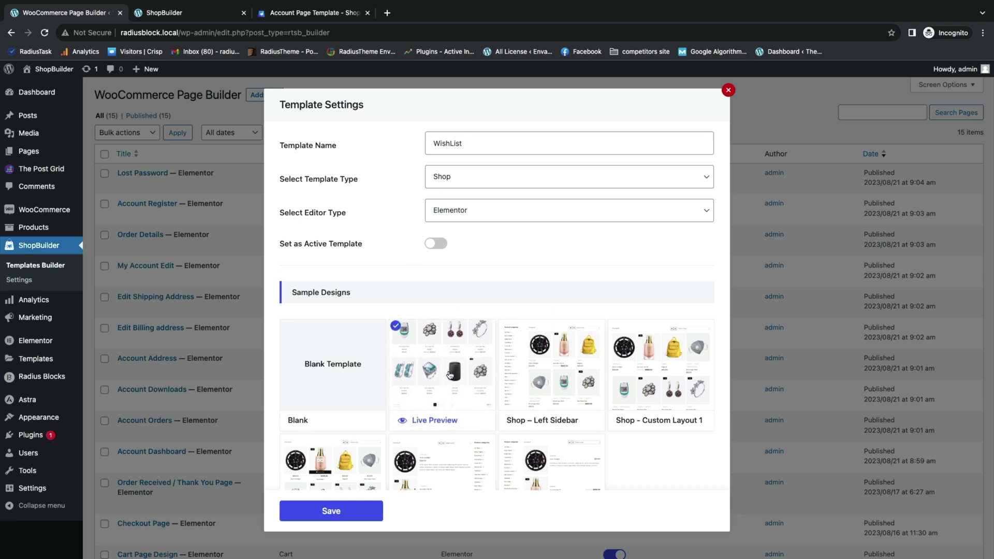
pyautogui.click(464, 175)
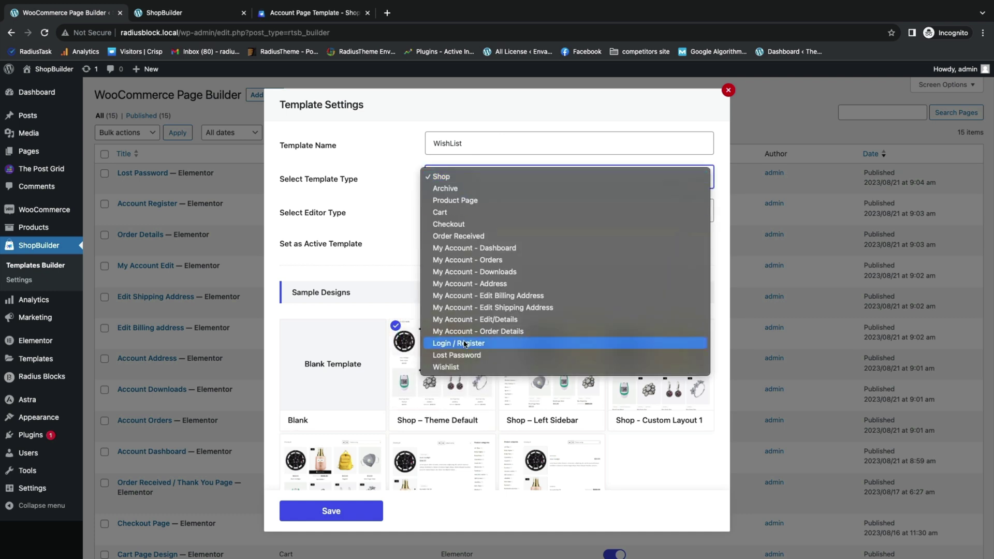
pyautogui.click(449, 365)
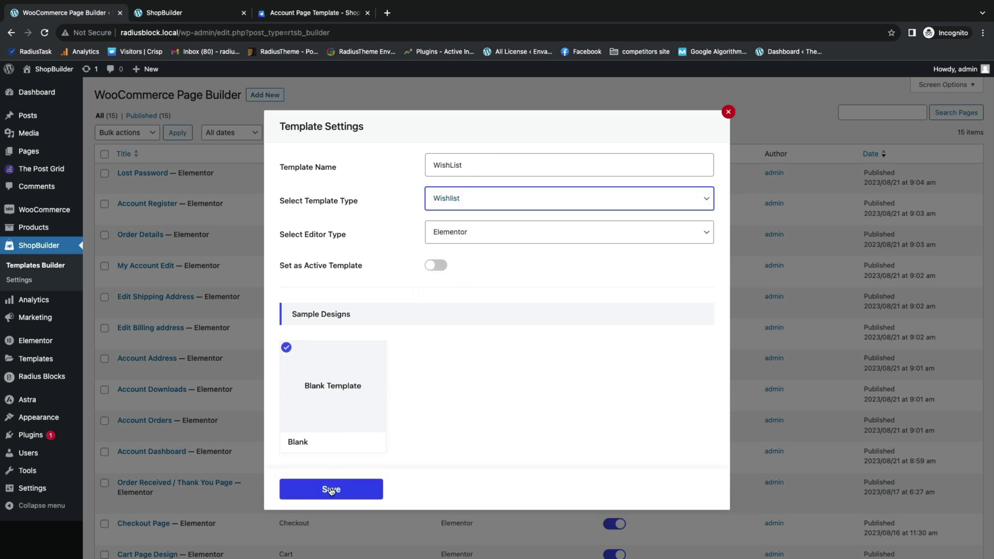
pyautogui.click(443, 267)
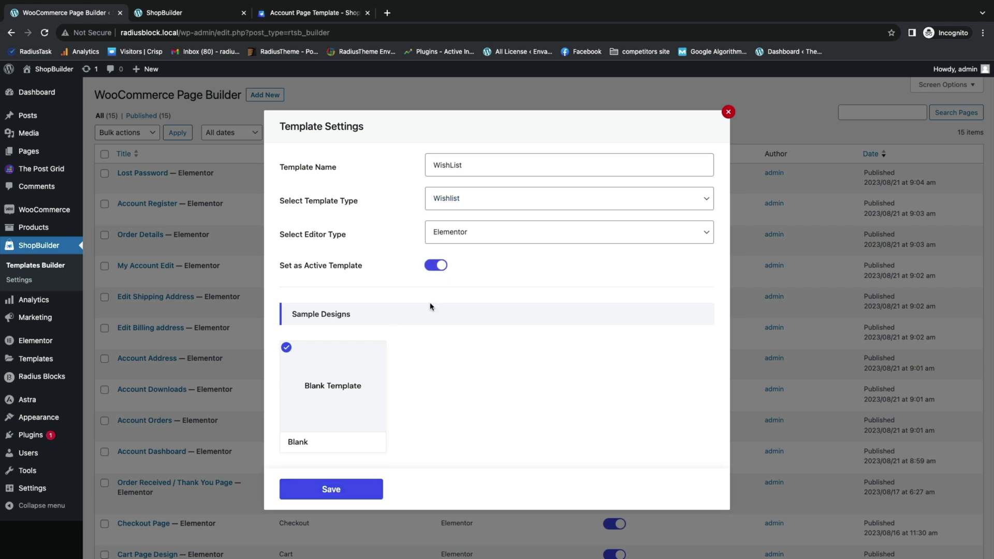
pyautogui.click(357, 492)
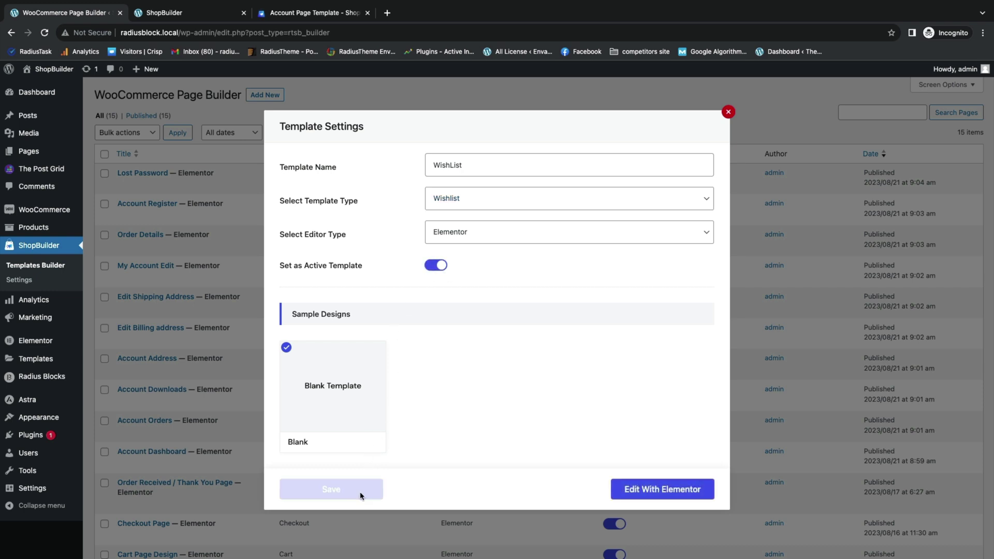
pyautogui.click(728, 112)
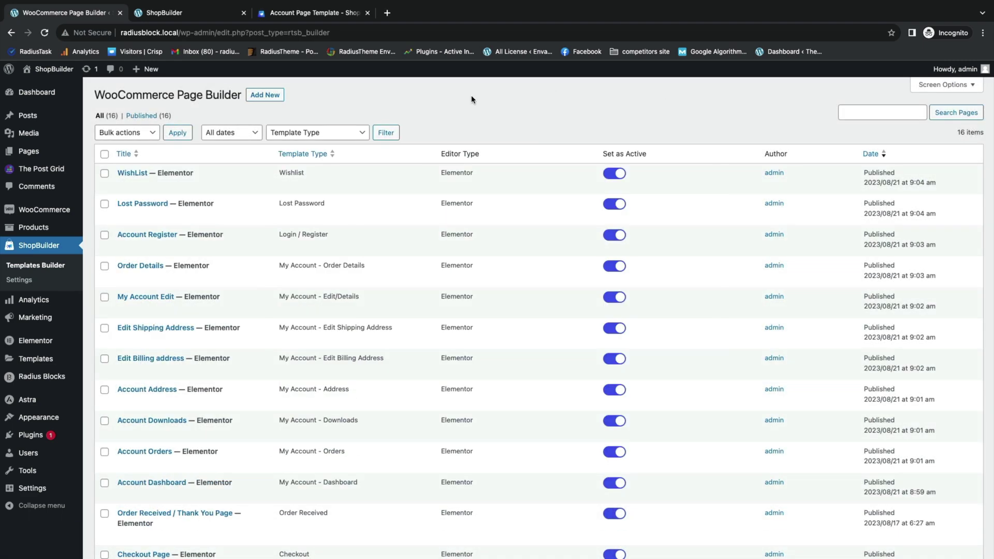
pyautogui.scroll(-2, 470, 97)
pyautogui.scroll(2, 470, 98)
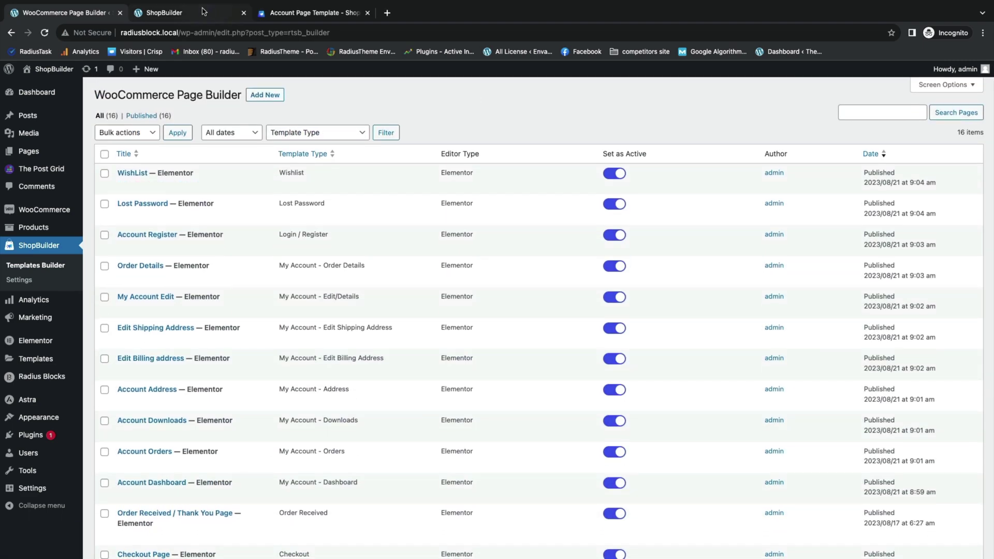
pyautogui.click(228, 15)
pyautogui.click(771, 98)
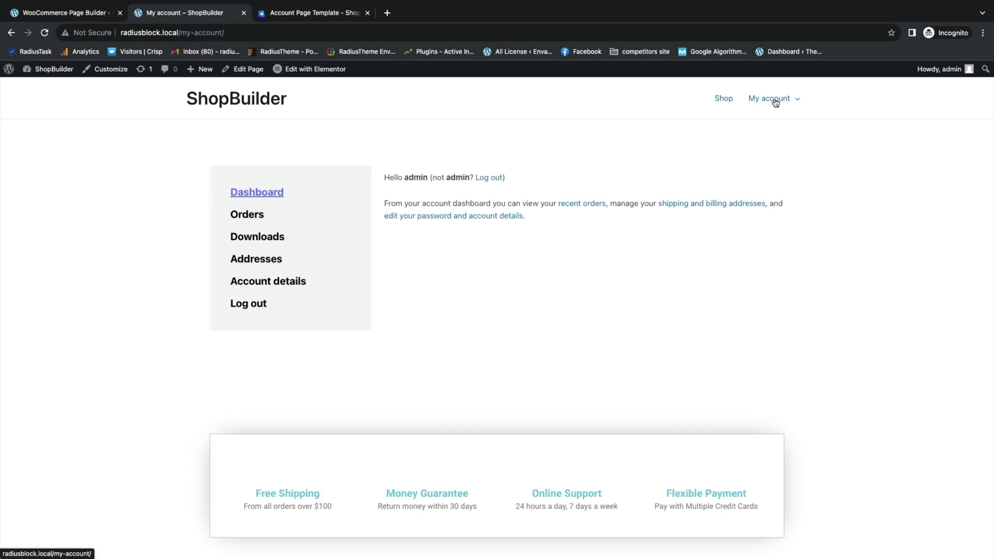
pyautogui.click(234, 215)
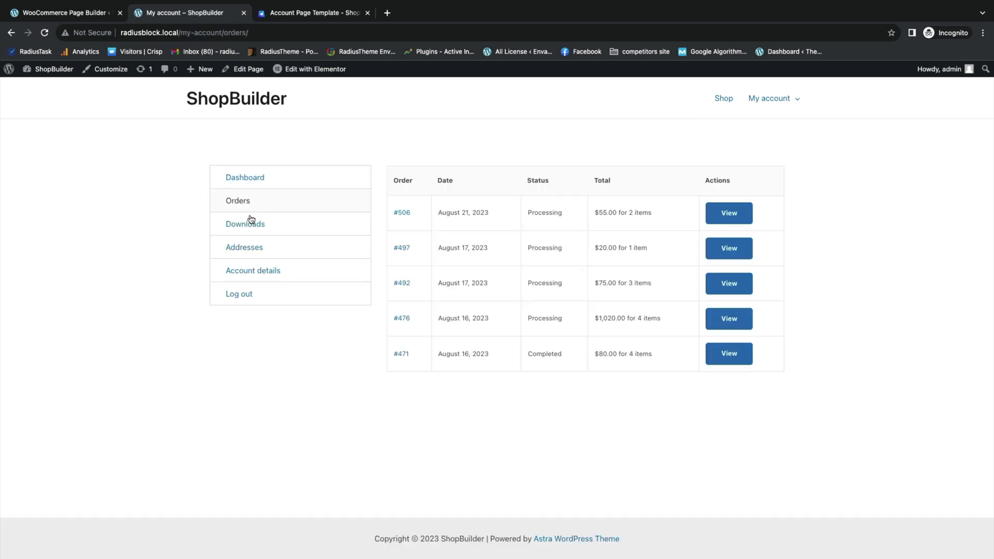
pyautogui.click(251, 226)
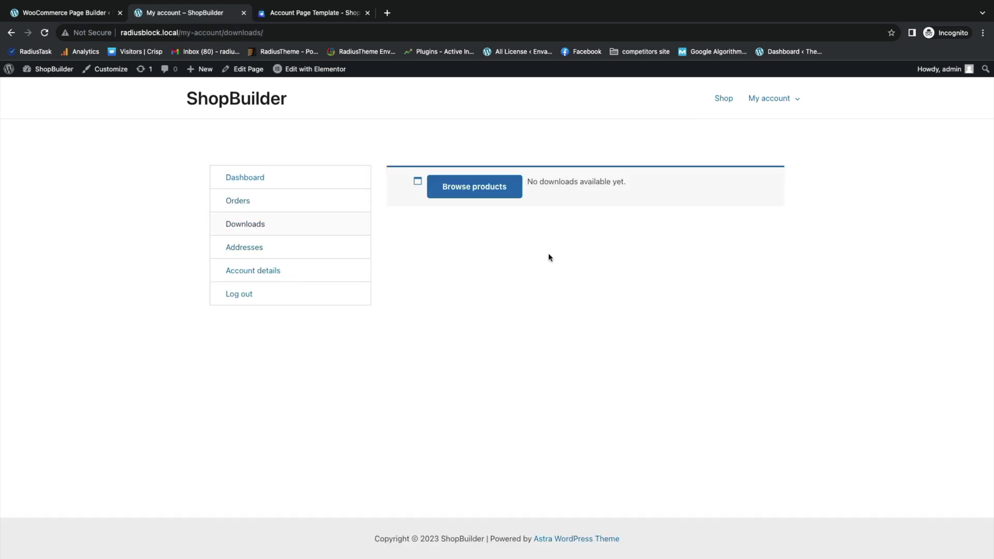
pyautogui.click(230, 245)
pyautogui.click(252, 273)
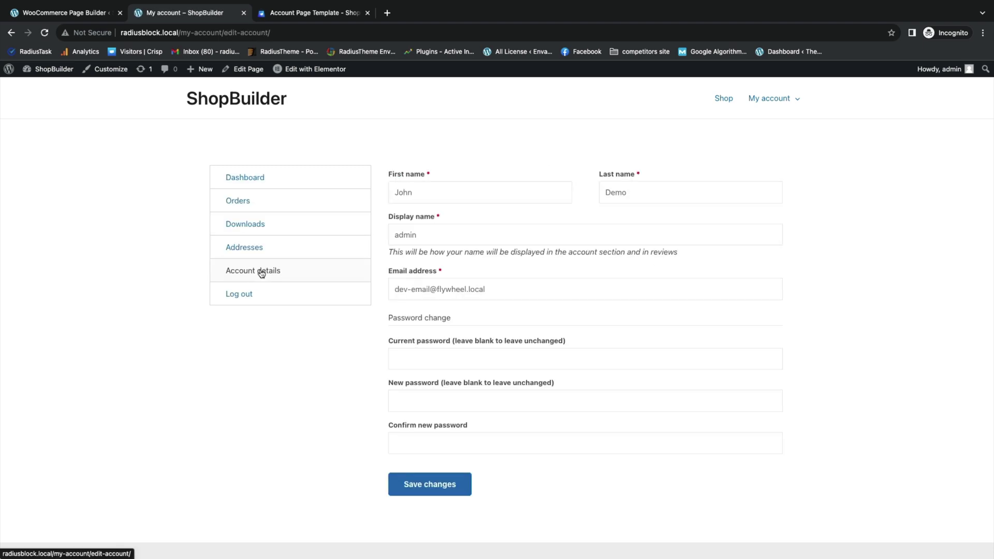
pyautogui.click(249, 182)
pyautogui.click(250, 214)
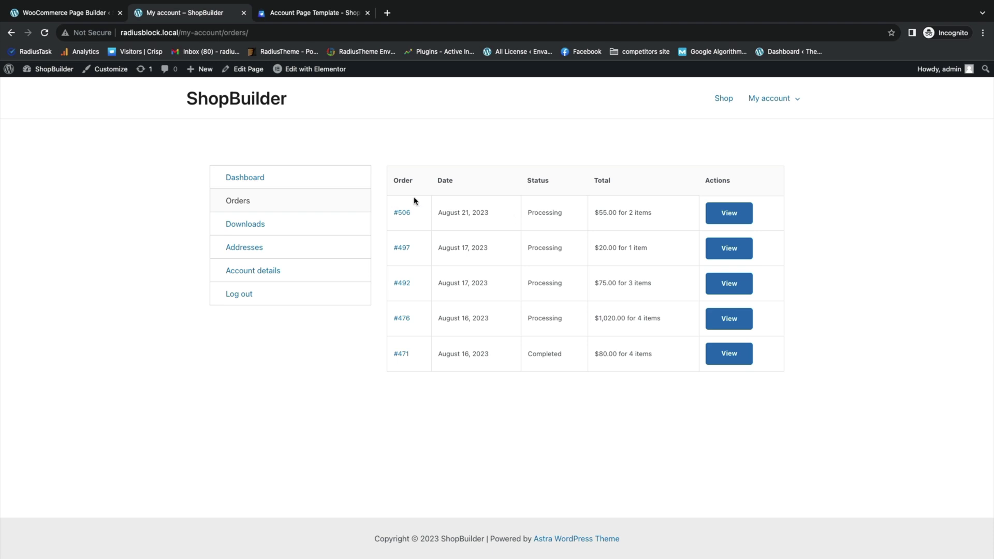
pyautogui.click(74, 14)
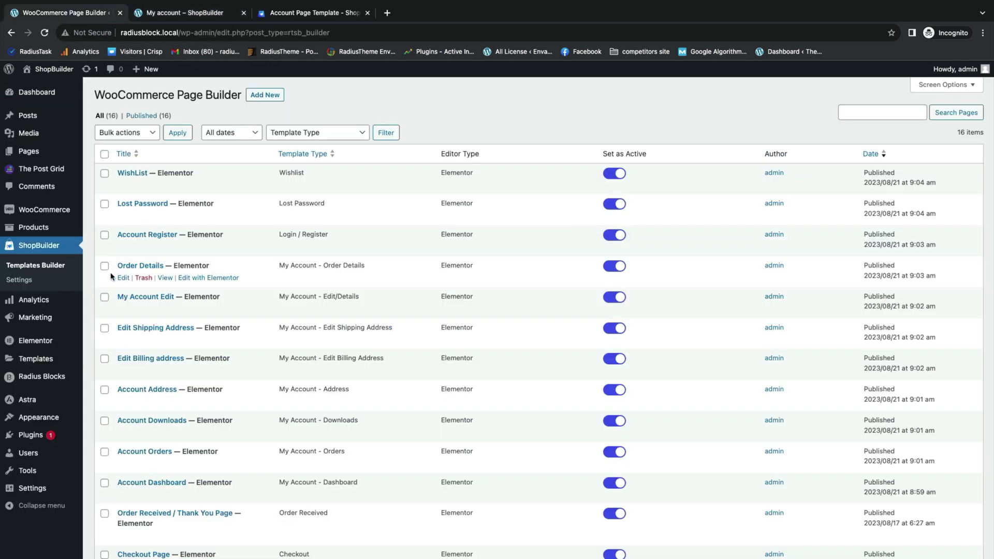
# Open the Account Orders template in Elementor and select the account navigation widget.
pyautogui.scroll(-1, 187, 288)
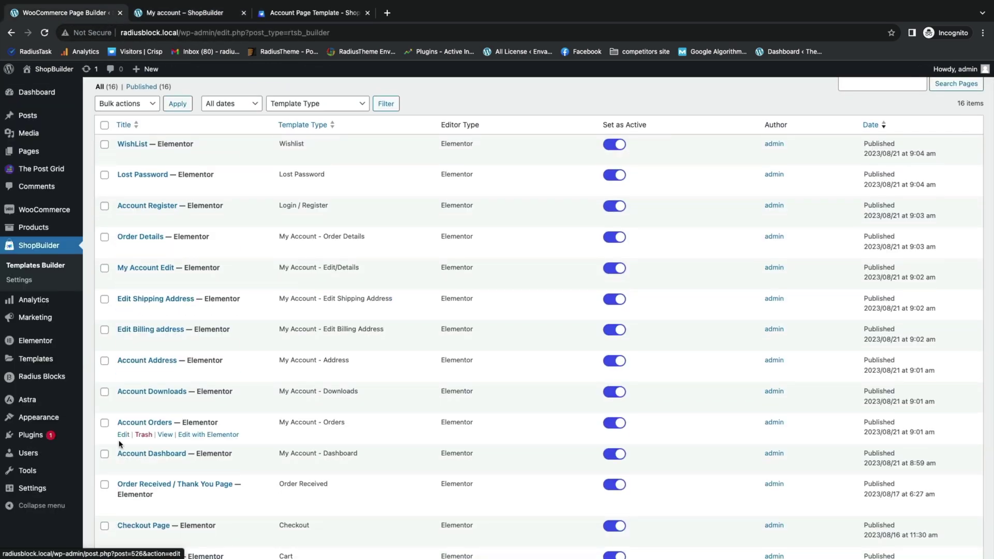
pyautogui.click(204, 435)
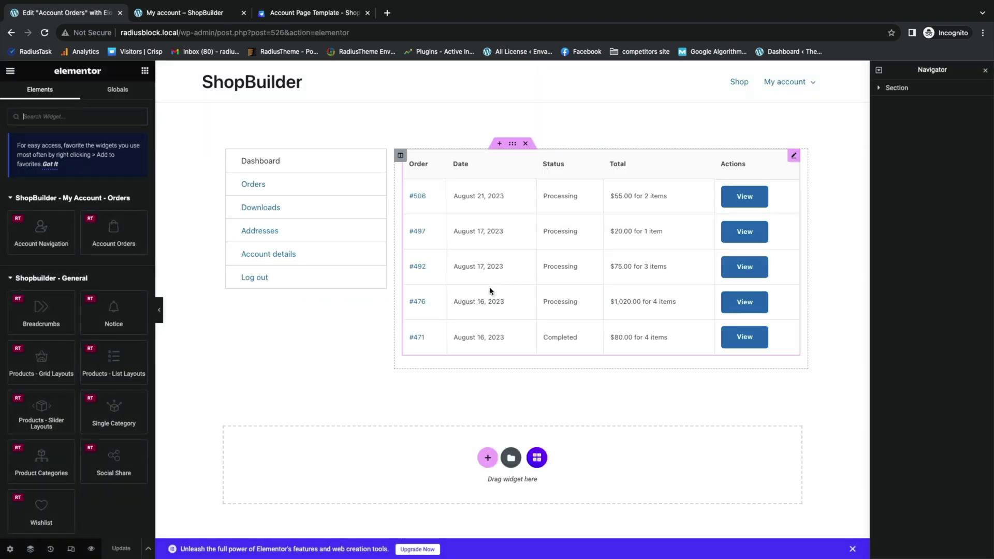
pyautogui.scroll(-1, 489, 291)
pyautogui.scroll(1, 490, 291)
pyautogui.click(334, 170)
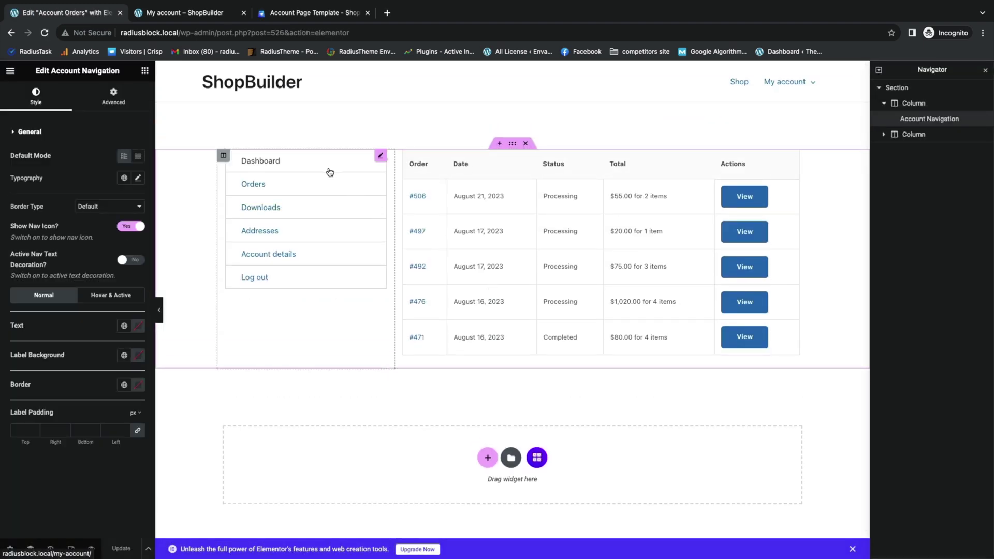
# Give the navigation labels a #FEEFEF pale pink background and #290505 dark red text.
pyautogui.click(138, 326)
pyautogui.moveTo(172, 384)
pyautogui.mouseDown()
pyautogui.moveTo(184, 395)
pyautogui.moveTo(187, 367)
pyautogui.moveTo(157, 397)
pyautogui.mouseUp()
pyautogui.click(88, 317)
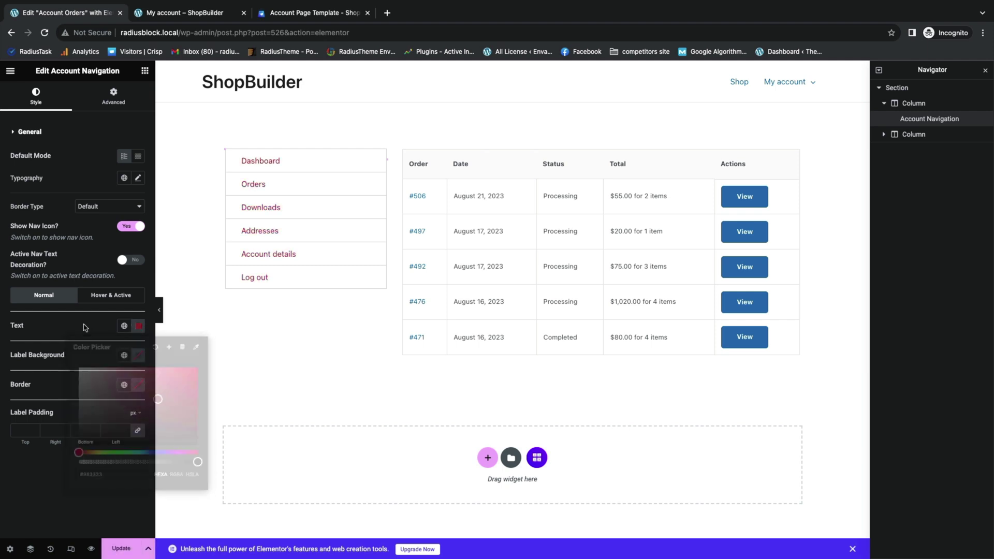
pyautogui.click(138, 356)
pyautogui.moveTo(180, 451); pyautogui.dragTo(85, 398)
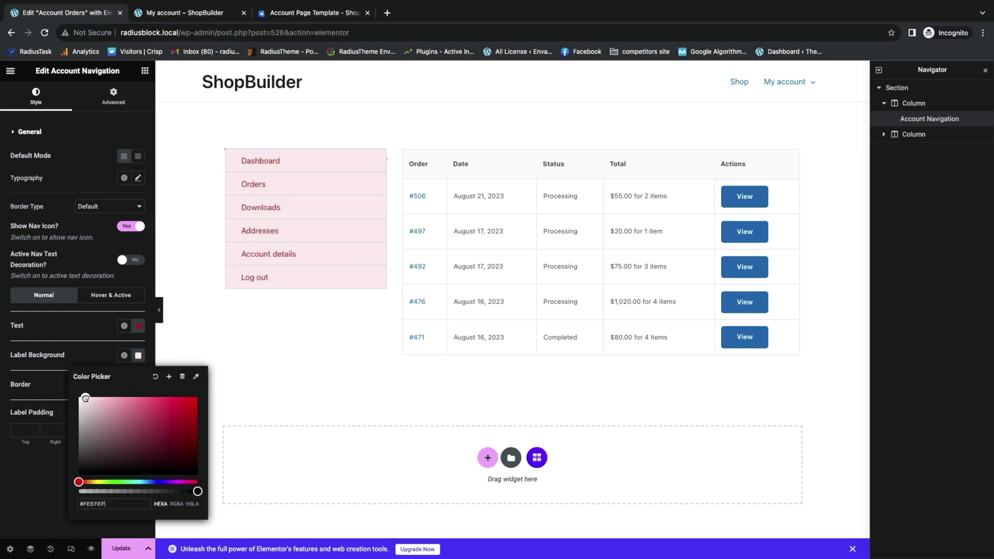
pyautogui.click(139, 326)
pyautogui.moveTo(177, 436); pyautogui.dragTo(181, 433)
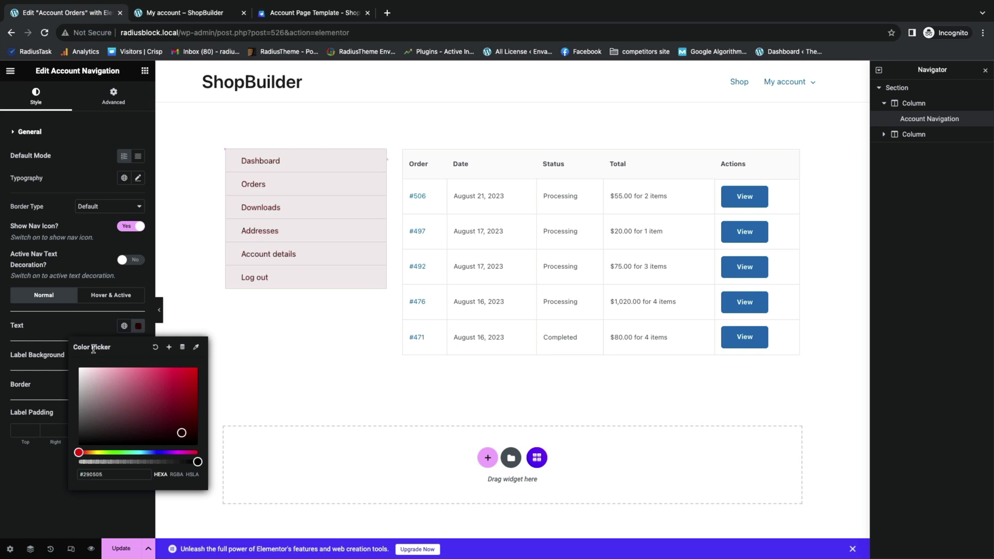
pyautogui.click(93, 329)
# Set the navigation typography to Helvetica at 18 px.
pyautogui.click(138, 178)
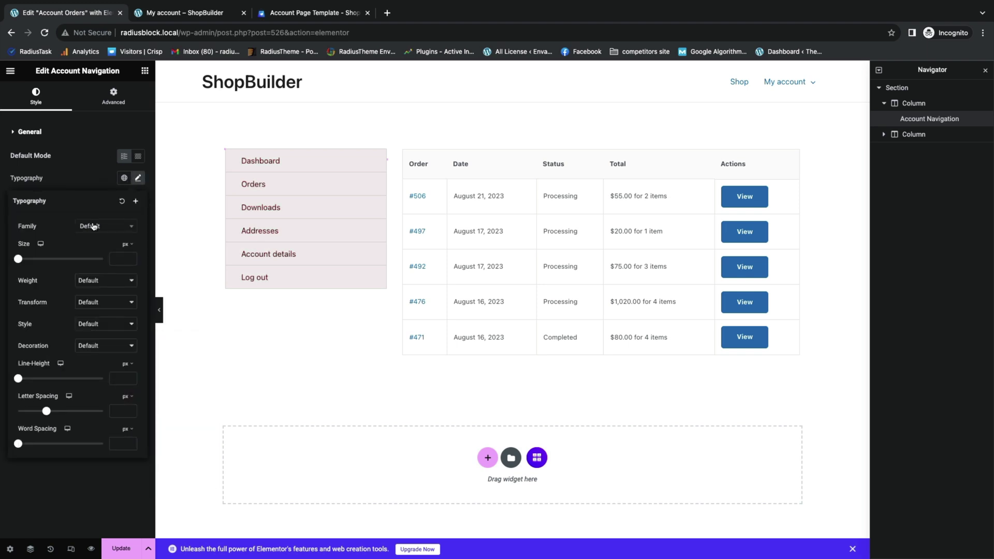
pyautogui.click(93, 226)
pyautogui.click(103, 297)
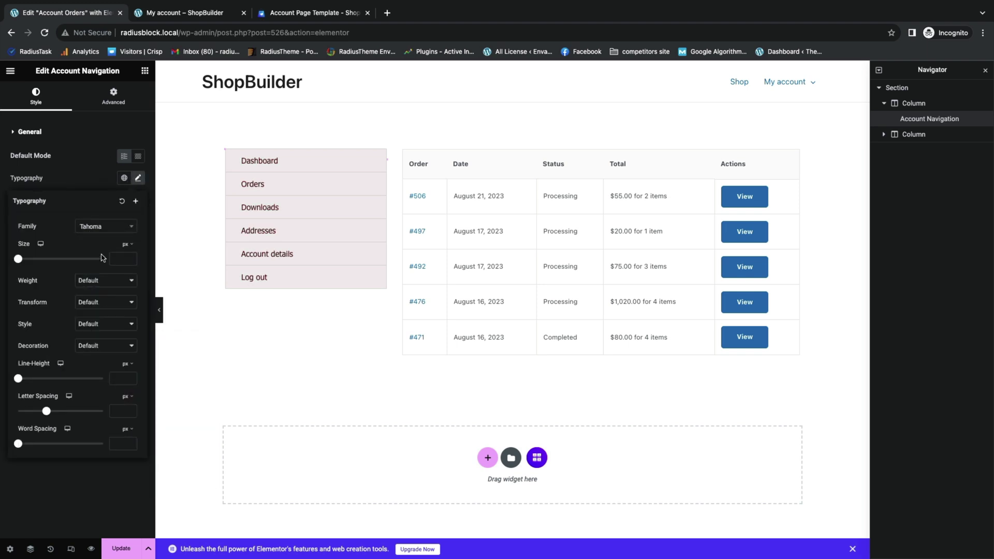
pyautogui.click(102, 227)
pyautogui.click(103, 311)
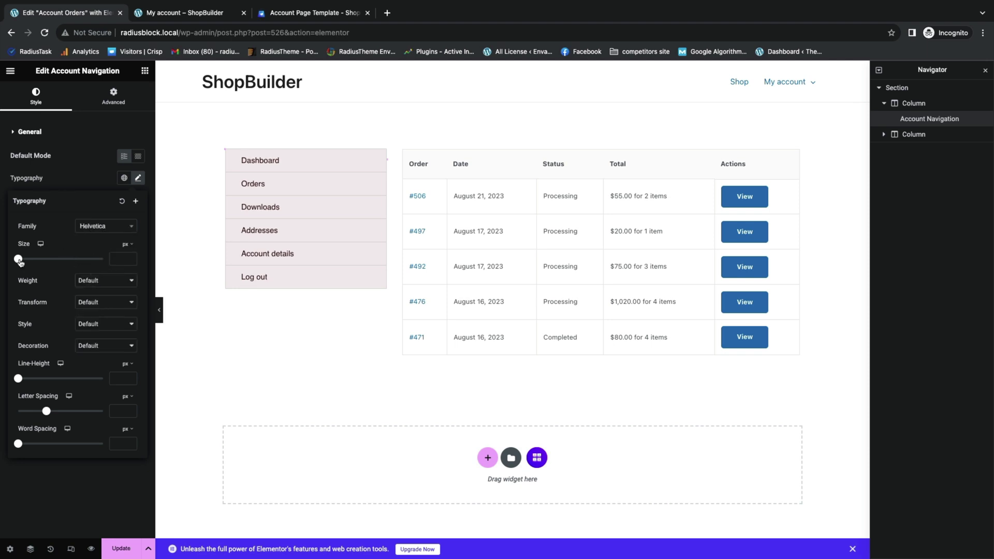
pyautogui.moveTo(19, 261); pyautogui.dragTo(28, 262)
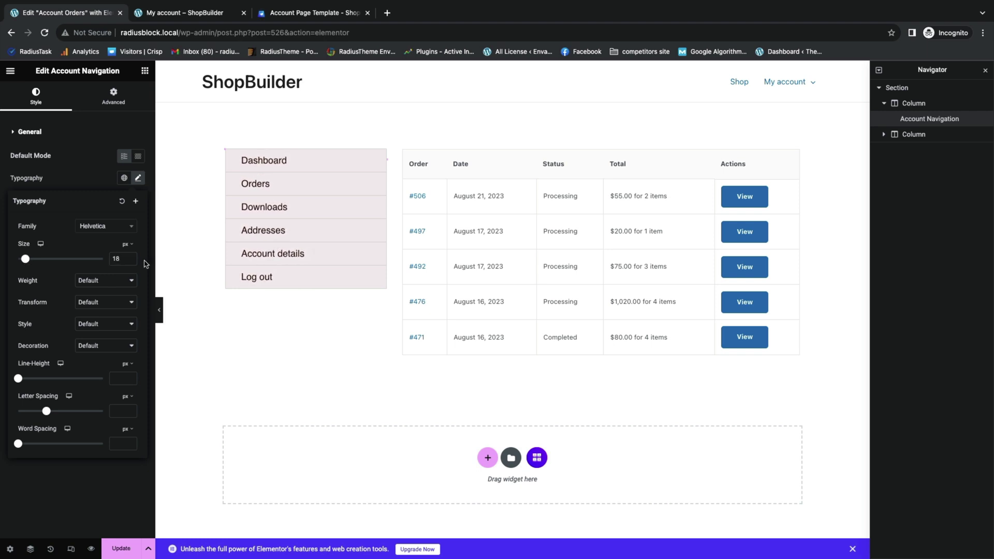
pyautogui.click(80, 180)
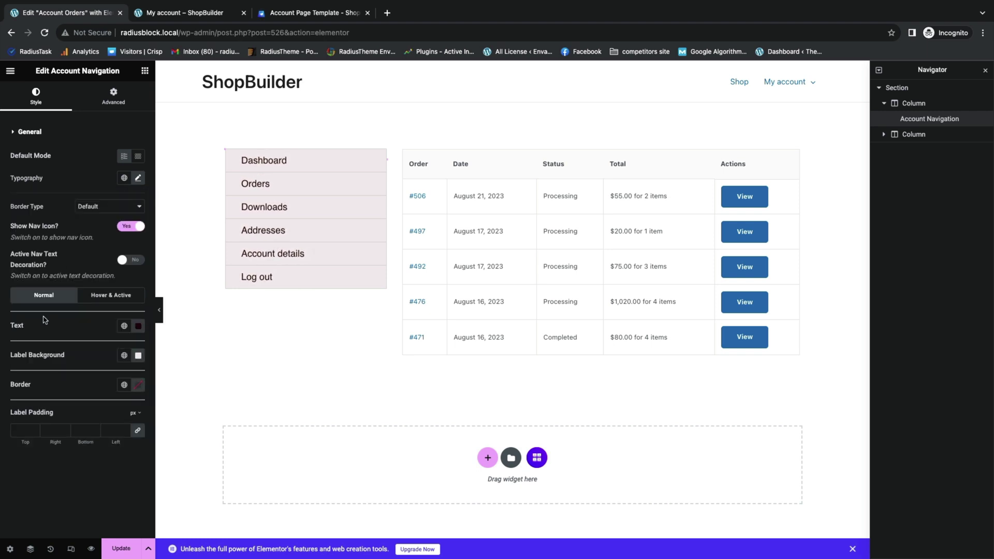
pyautogui.click(550, 265)
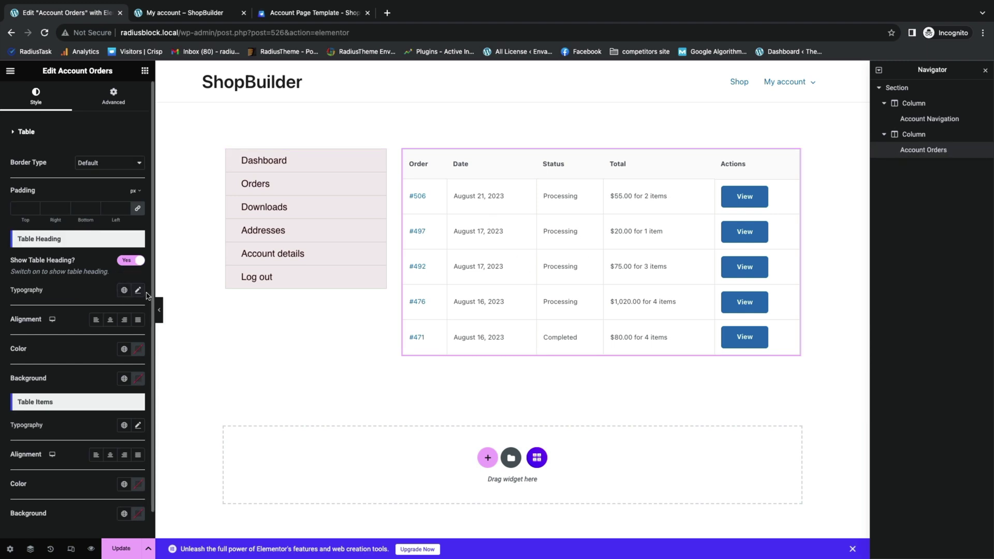
# Style the table heading with 17 px Helvetica text on a #F1ECEC pale pink background.
pyautogui.click(137, 290)
pyautogui.click(92, 340)
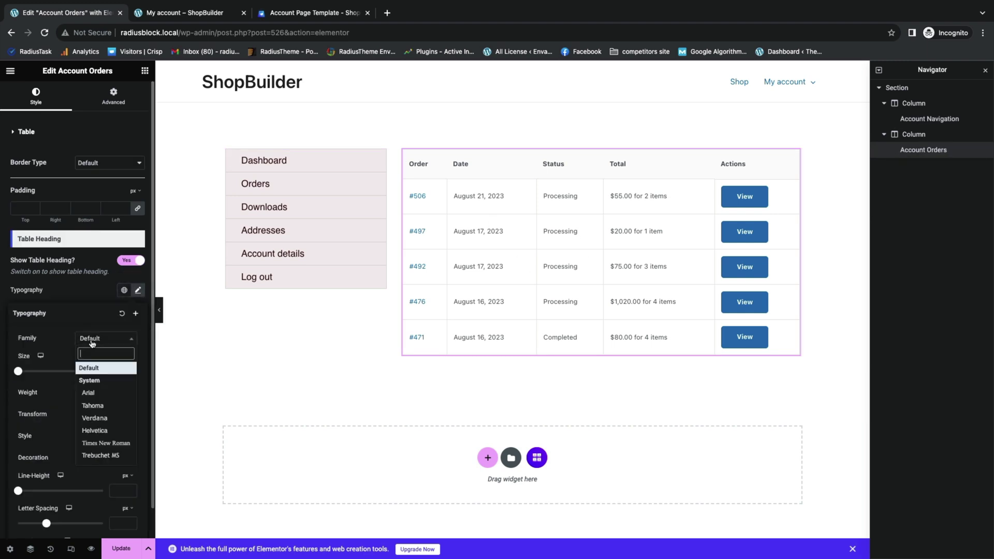
pyautogui.click(93, 430)
pyautogui.moveTo(19, 374); pyautogui.dragTo(26, 374)
pyautogui.click(69, 293)
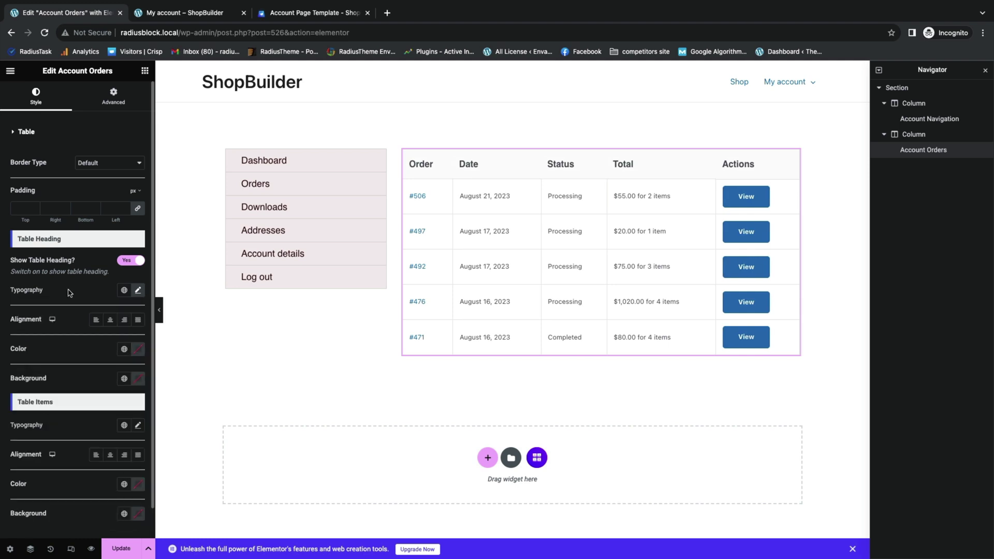
pyautogui.click(134, 381)
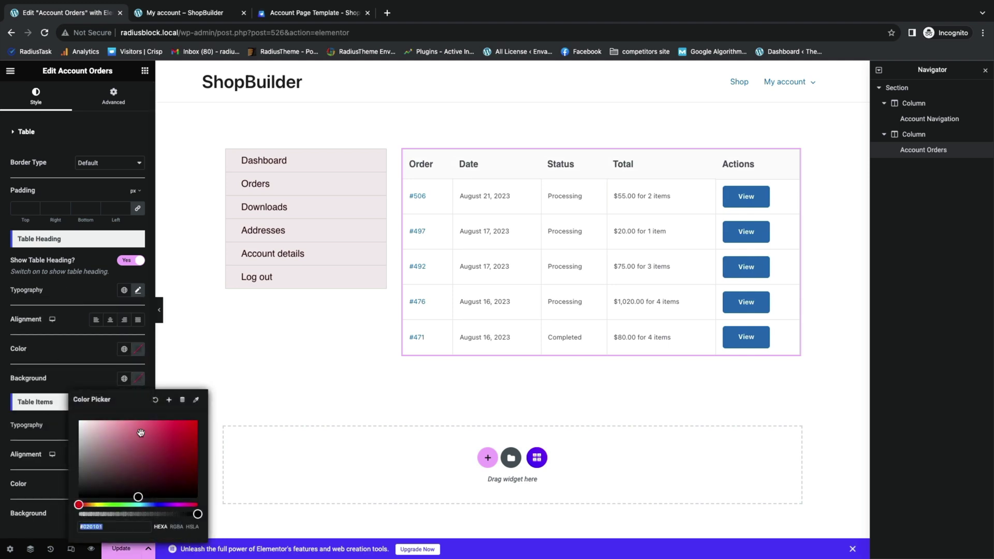
pyautogui.click(87, 426)
pyautogui.moveTo(88, 427); pyautogui.dragTo(81, 424)
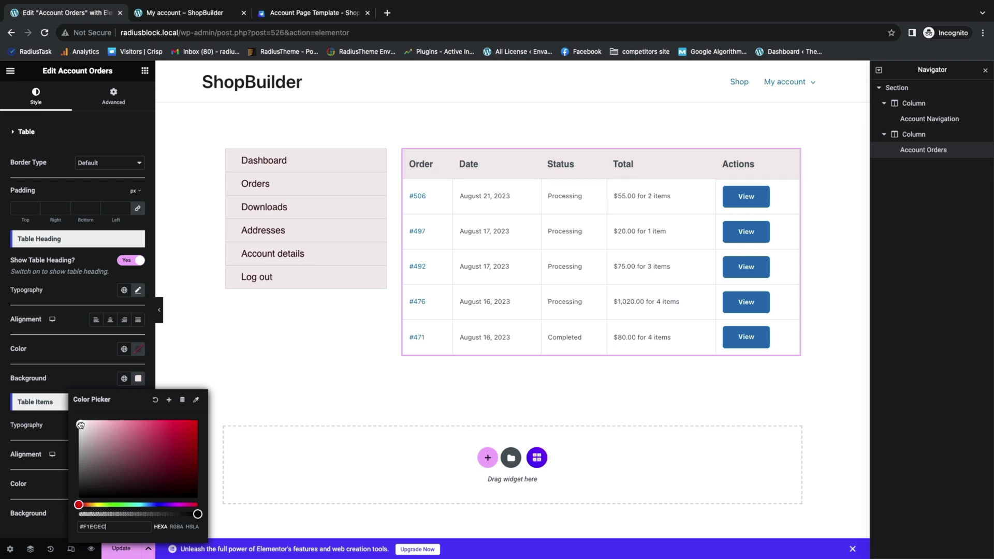
pyautogui.click(78, 373)
# Give the table item rows a #D7D2D2 greyish pink background.
pyautogui.scroll(-1, 73, 380)
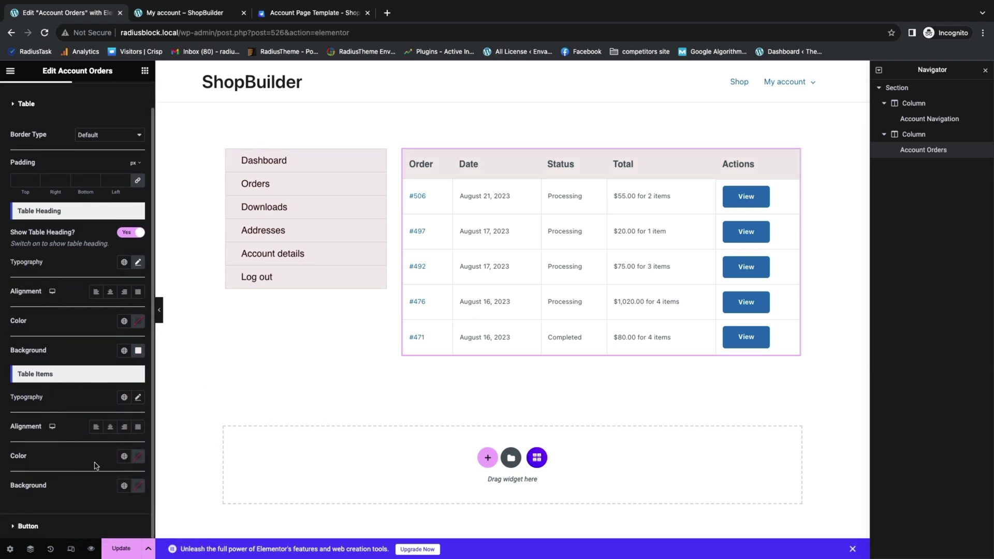
pyautogui.click(138, 487)
pyautogui.moveTo(105, 368); pyautogui.dragTo(81, 364)
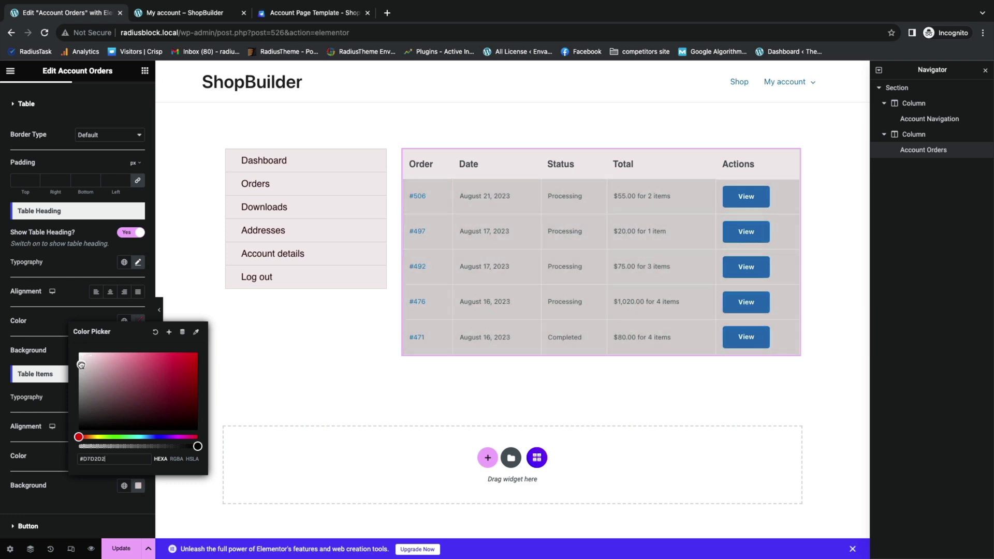
pyautogui.click(54, 399)
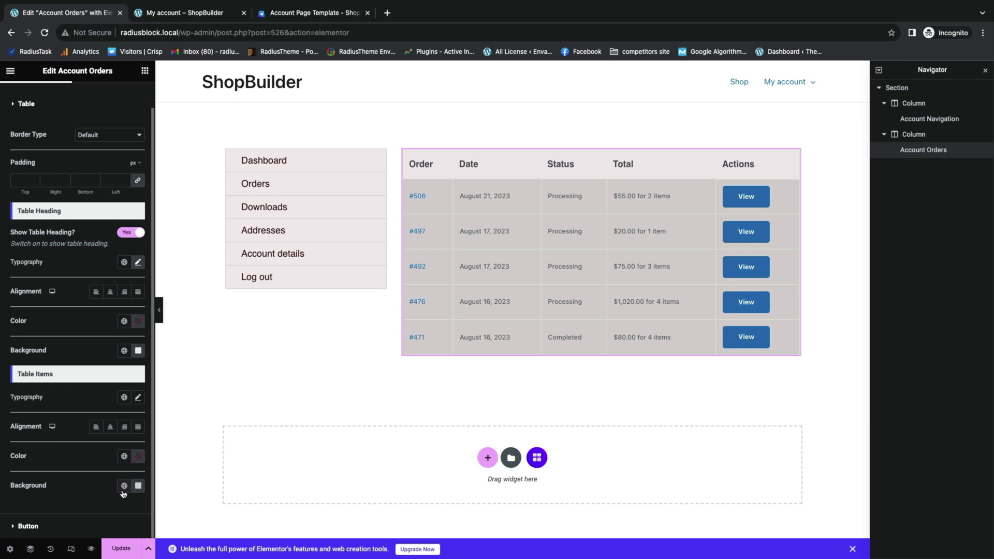
pyautogui.click(104, 526)
# Give the View buttons a #902D2D dark red background.
pyautogui.click(137, 314)
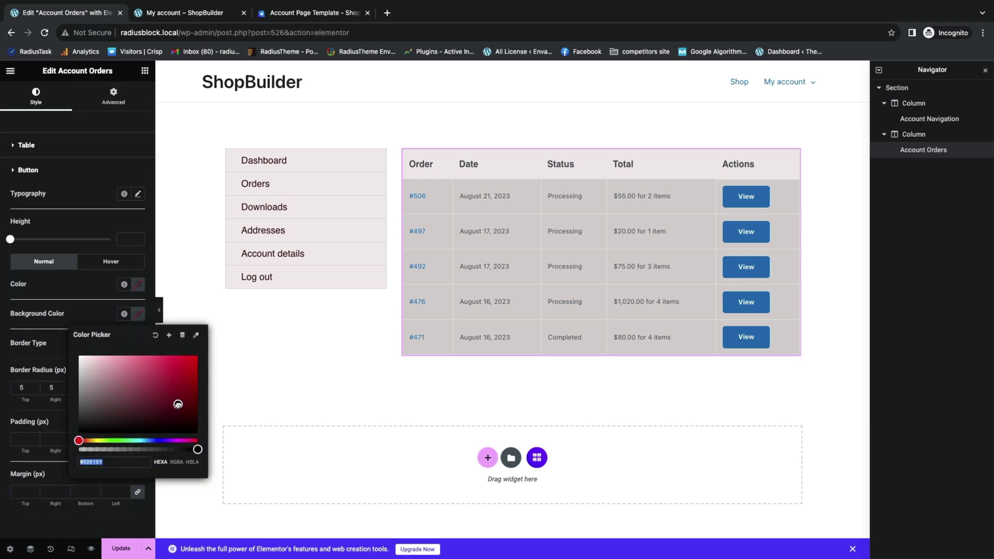
pyautogui.click(175, 389)
pyautogui.moveTo(175, 390); pyautogui.dragTo(160, 390)
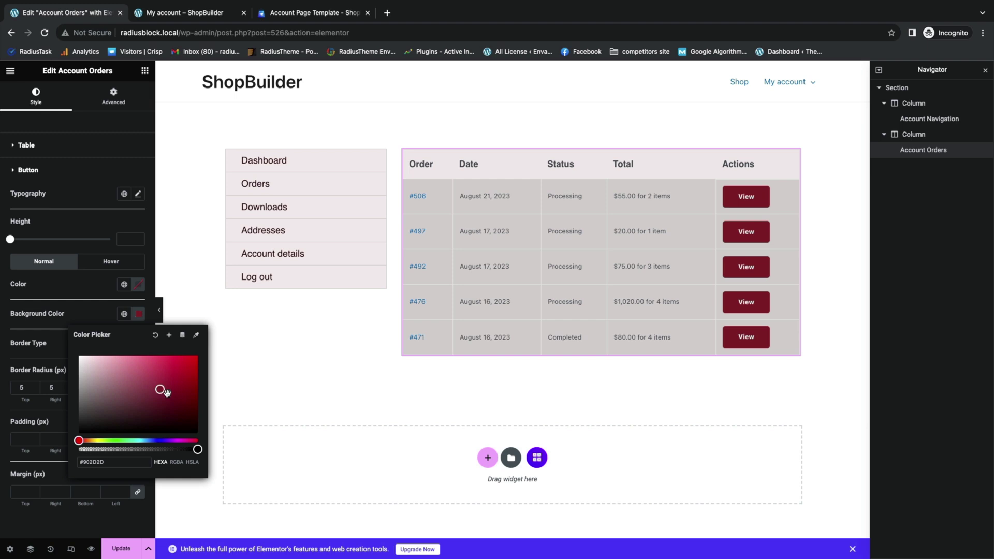
pyautogui.click(86, 317)
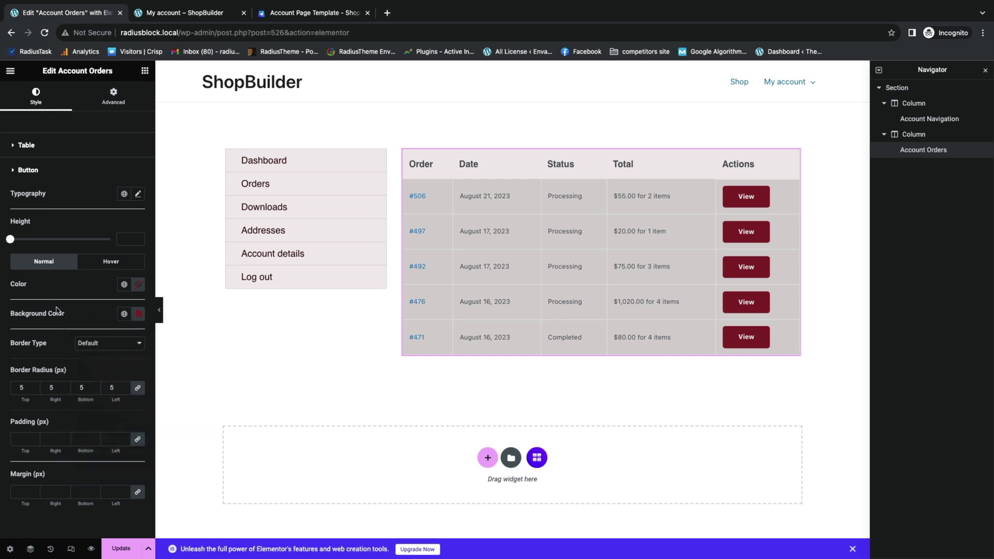
# Set the View button font to Helvetica and update the page.
pyautogui.click(139, 194)
pyautogui.click(138, 194)
pyautogui.click(138, 194)
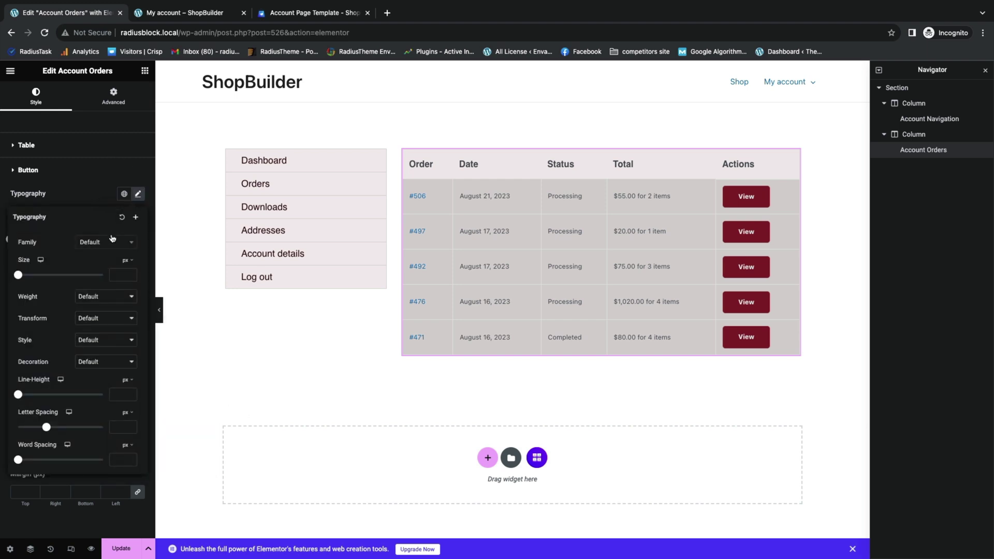
pyautogui.click(106, 242)
pyautogui.click(105, 335)
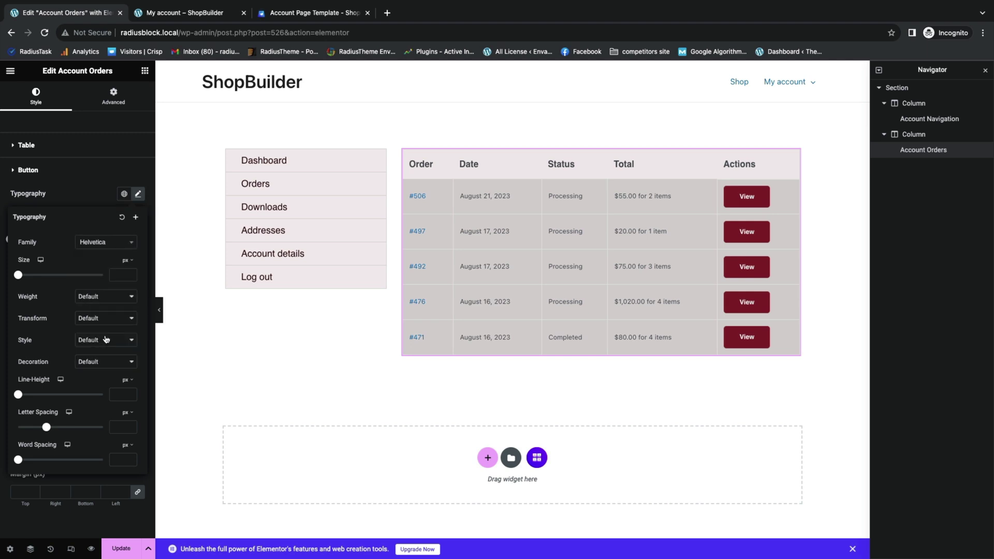
pyautogui.click(226, 398)
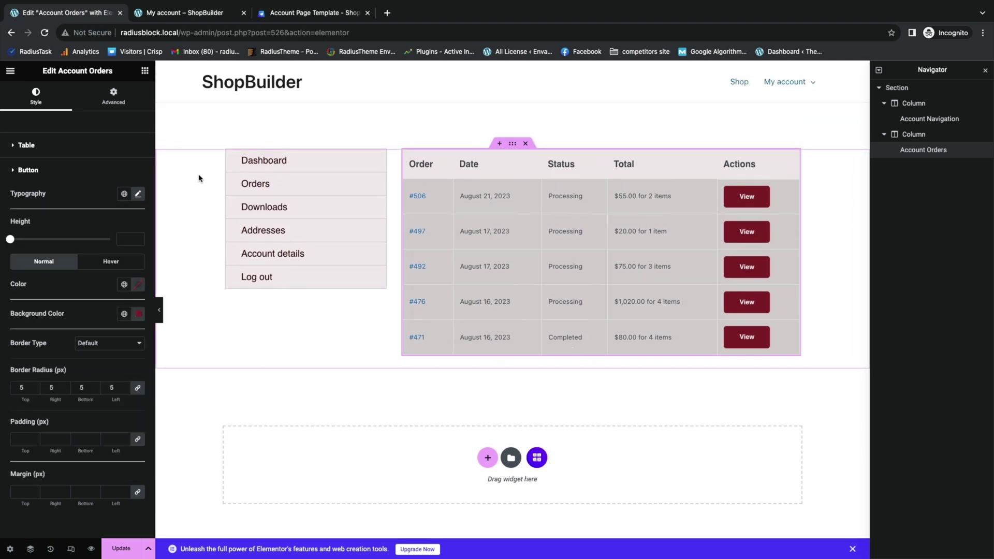
pyautogui.click(265, 231)
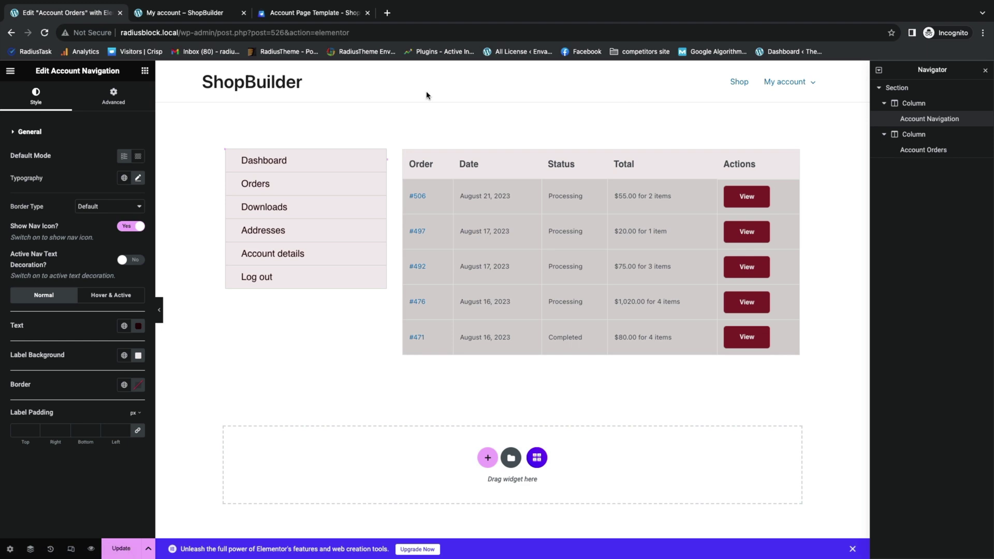
pyautogui.click(121, 548)
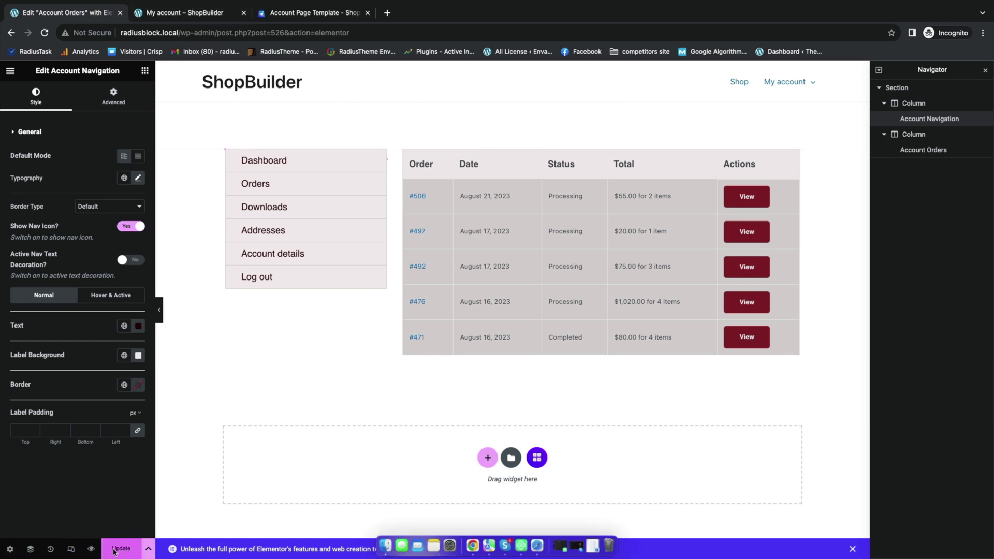
# Reload the live My account page and browse Addresses, Account details, Dashboard, then Orders.
pyautogui.click(138, 15)
pyautogui.hotkey('ctrl', 'r')
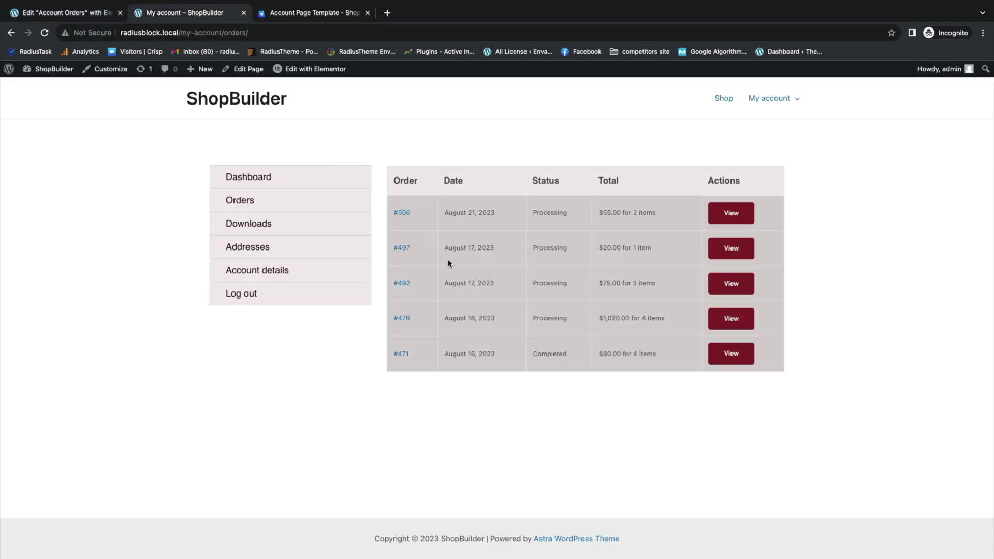
pyautogui.click(249, 253)
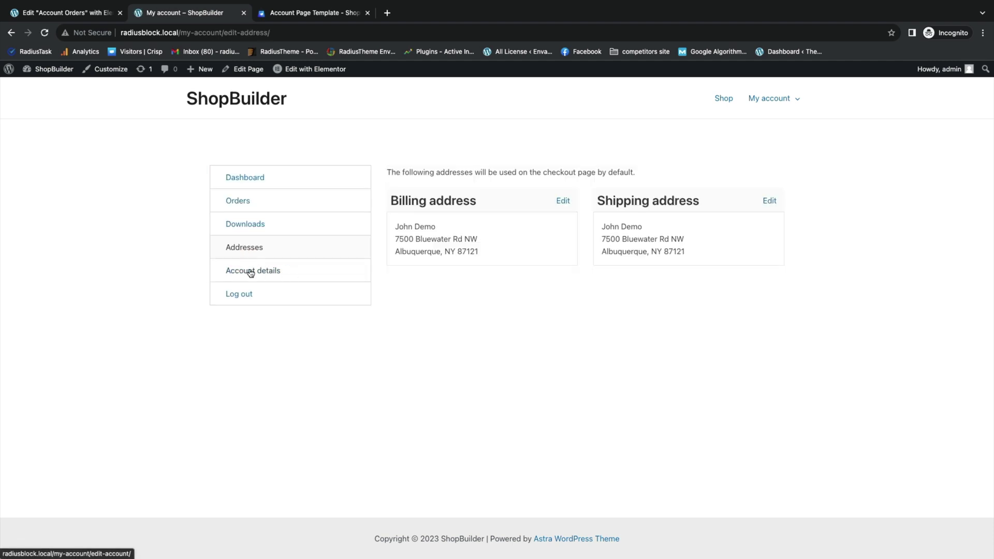
pyautogui.click(251, 272)
pyautogui.click(250, 177)
pyautogui.click(239, 212)
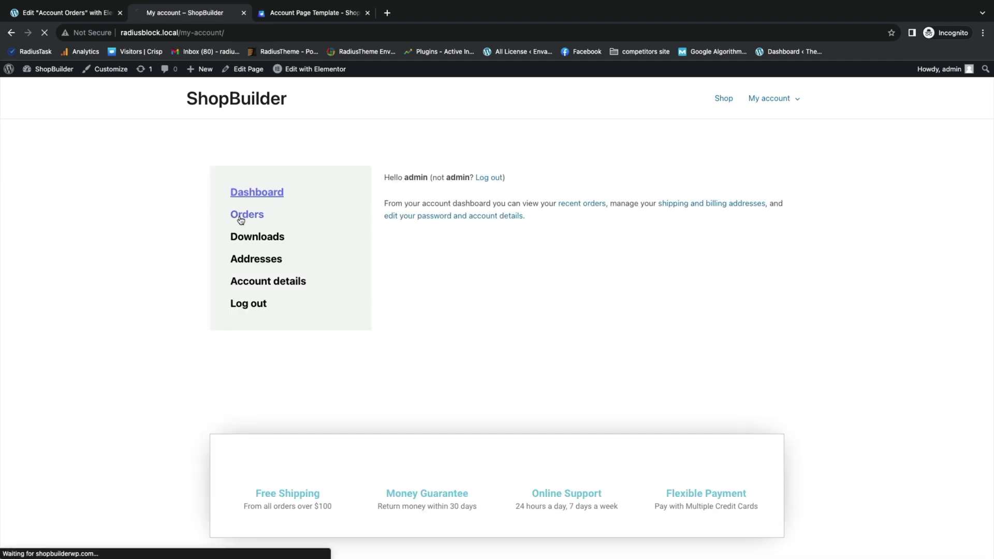